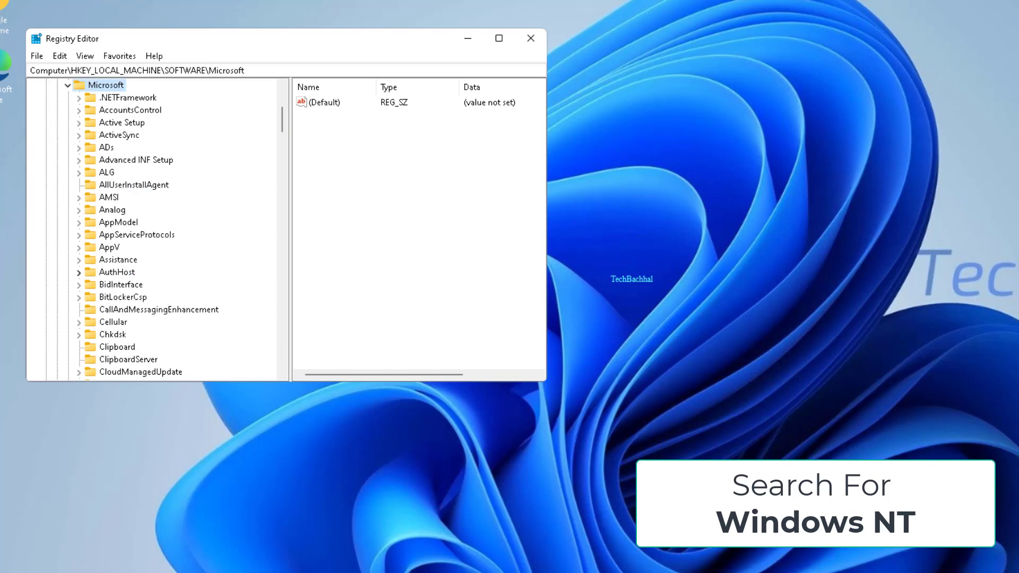
Step: Expand the Windows NT key under HKEY_LOCAL_MACHINE\SOFTWARE\Microsoft and then its CurrentVersion subkey
scroll(154, 228, "down", 20)
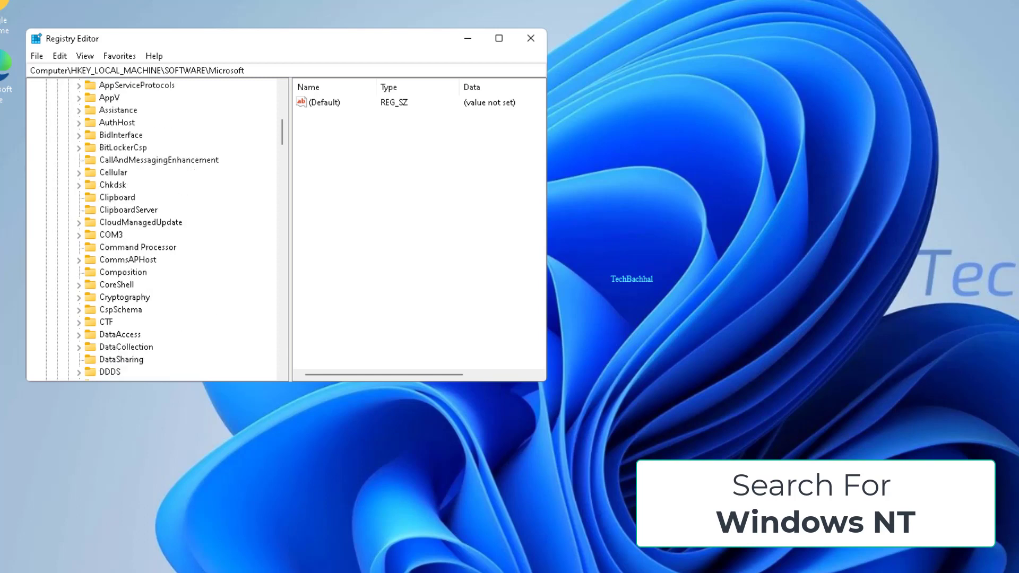
scroll(154, 228, "down", 20)
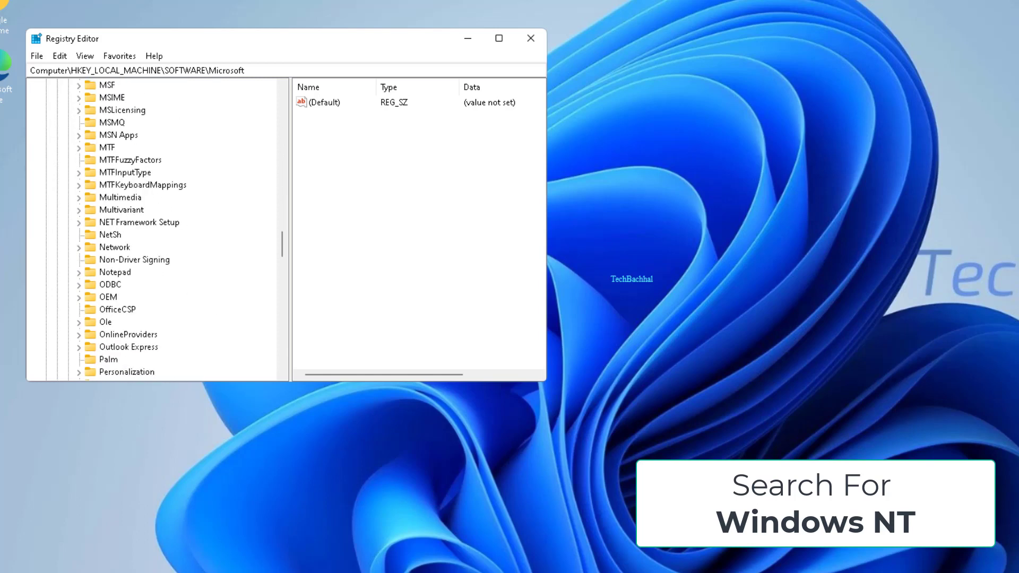
scroll(154, 228, "down", 2)
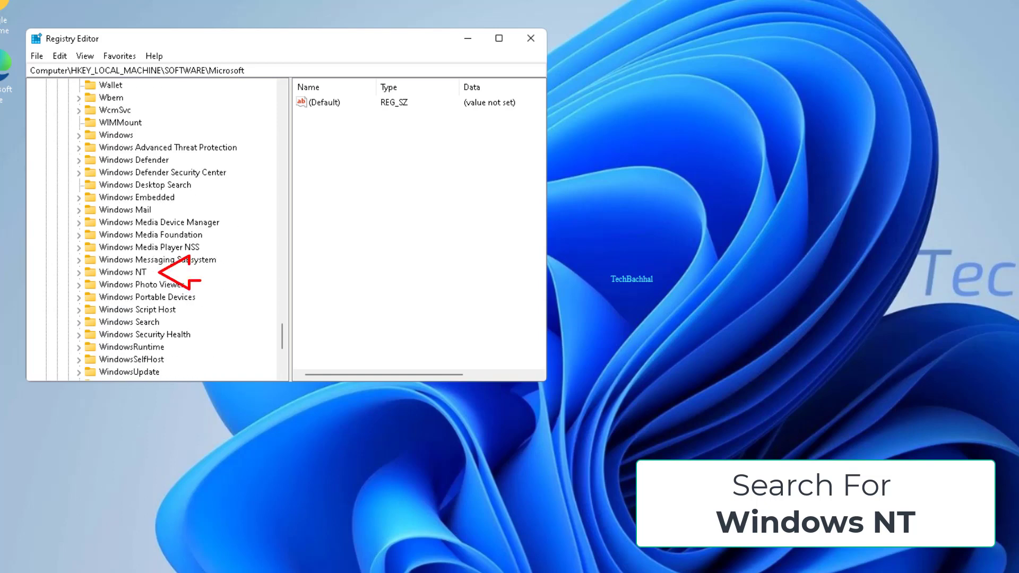
double_click(123, 272)
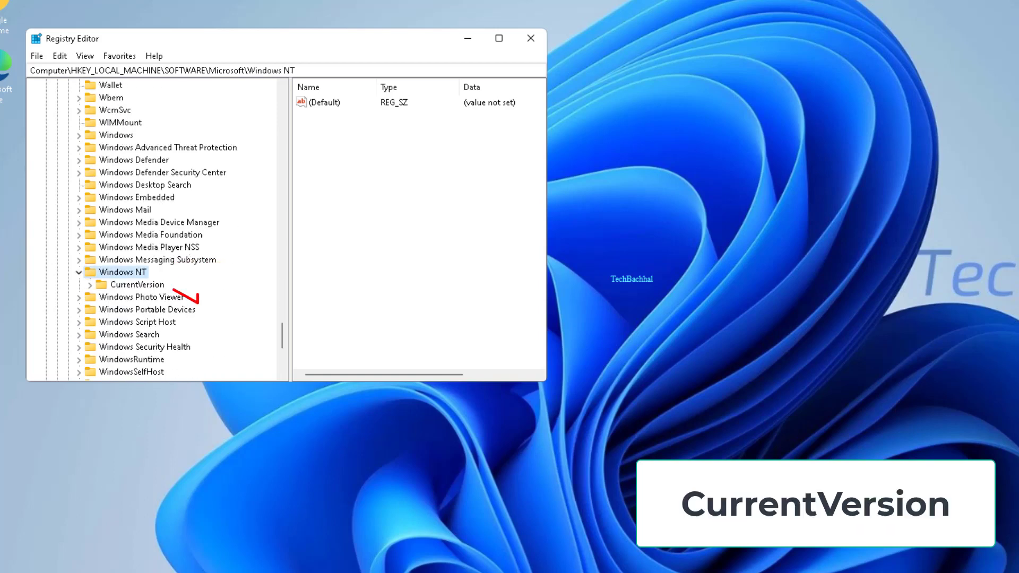
left_click(137, 285)
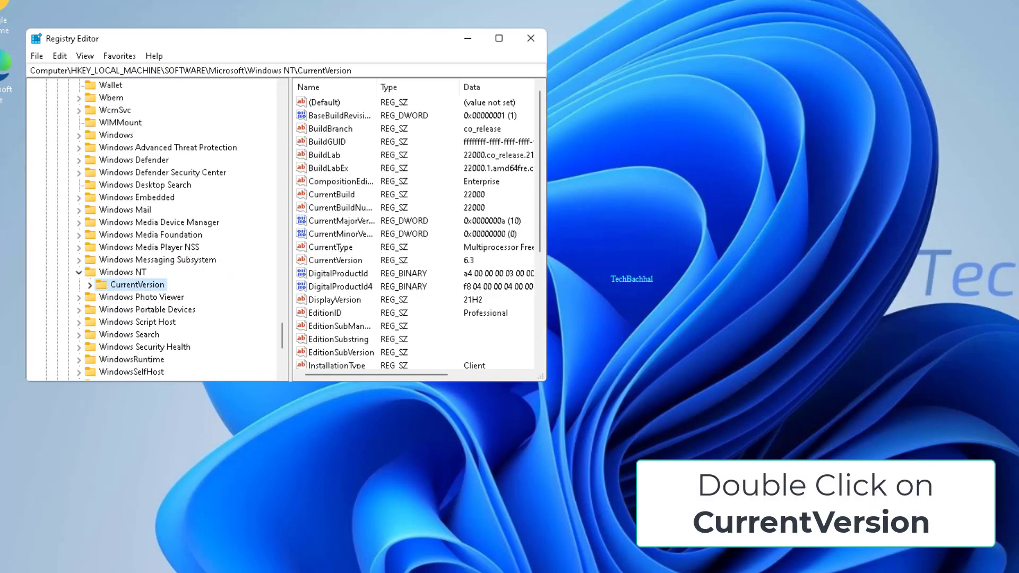
double_click(137, 284)
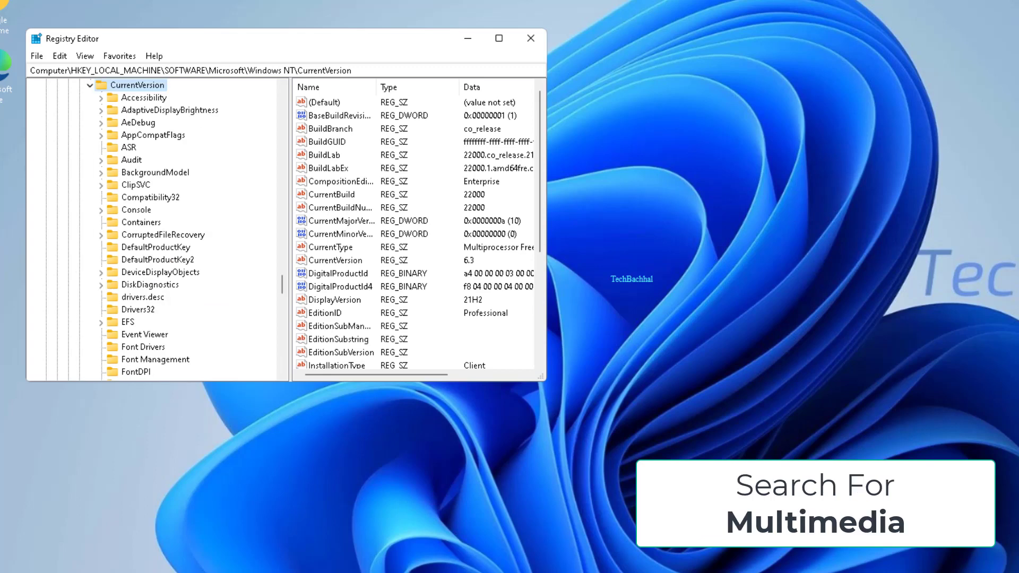
Step: Expand the Multimedia key under CurrentVersion and open its SystemProfile subkey
scroll(154, 228, "down", 8)
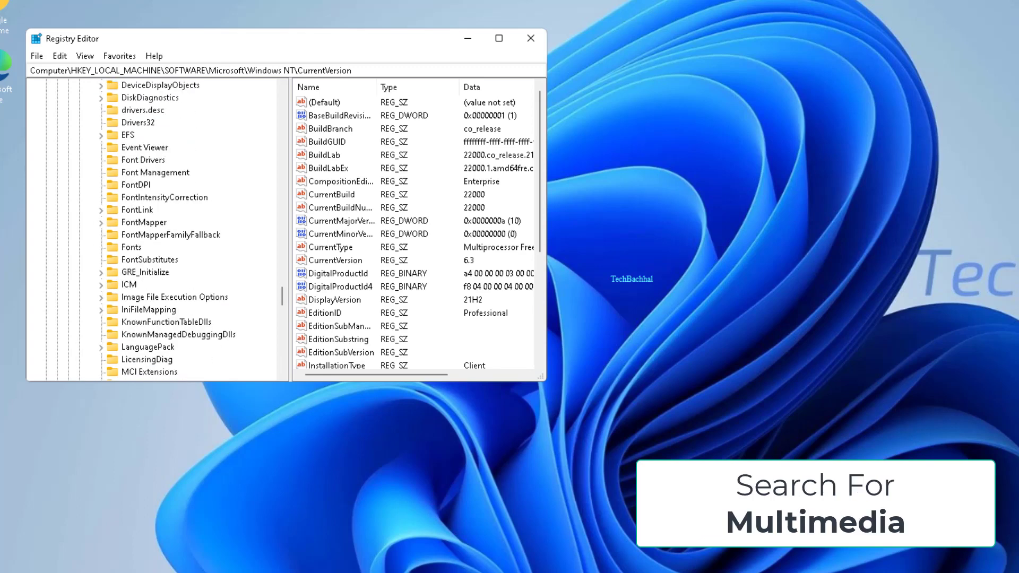
scroll(153, 228, "down", 3)
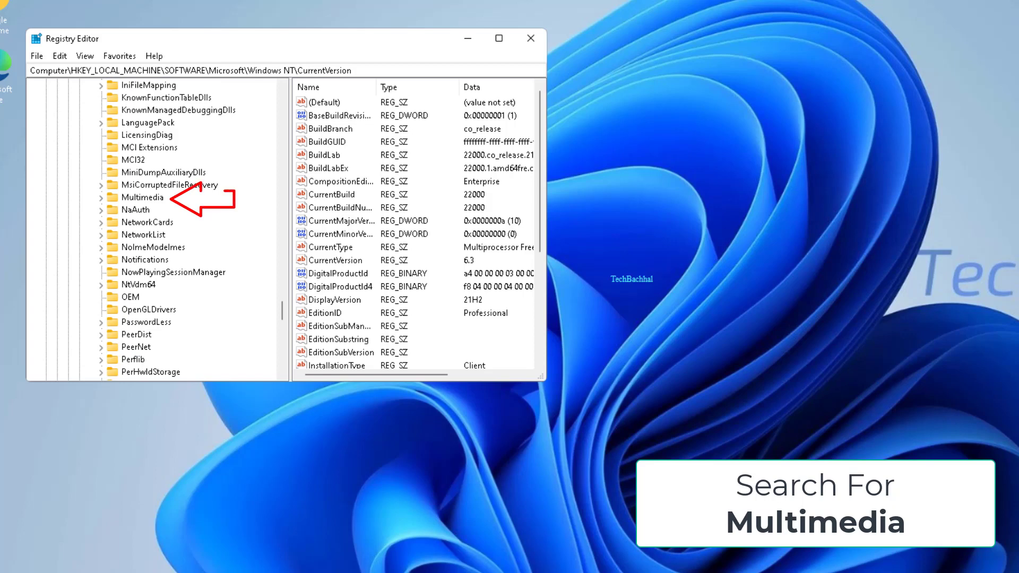
double_click(143, 197)
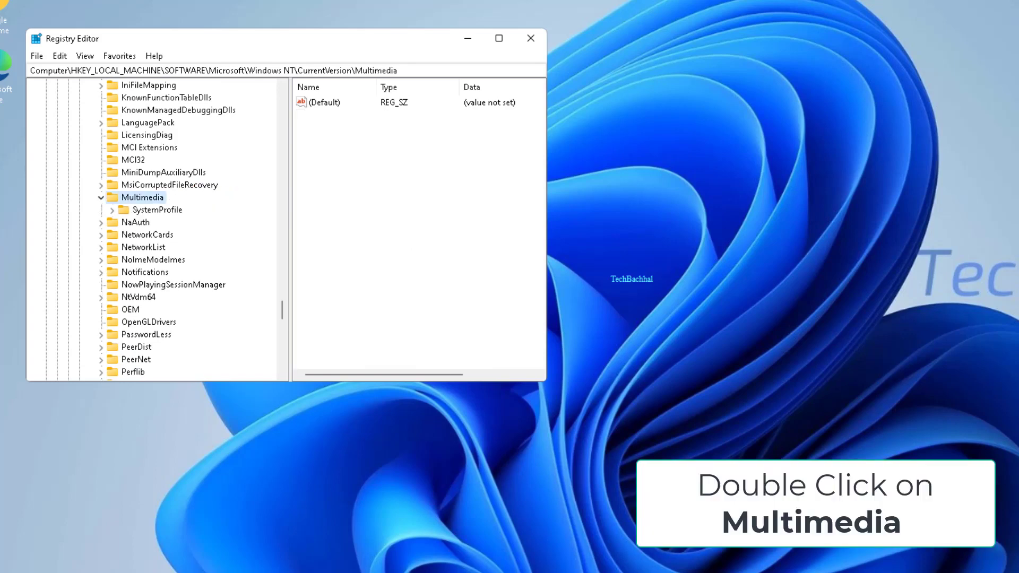
left_click(157, 210)
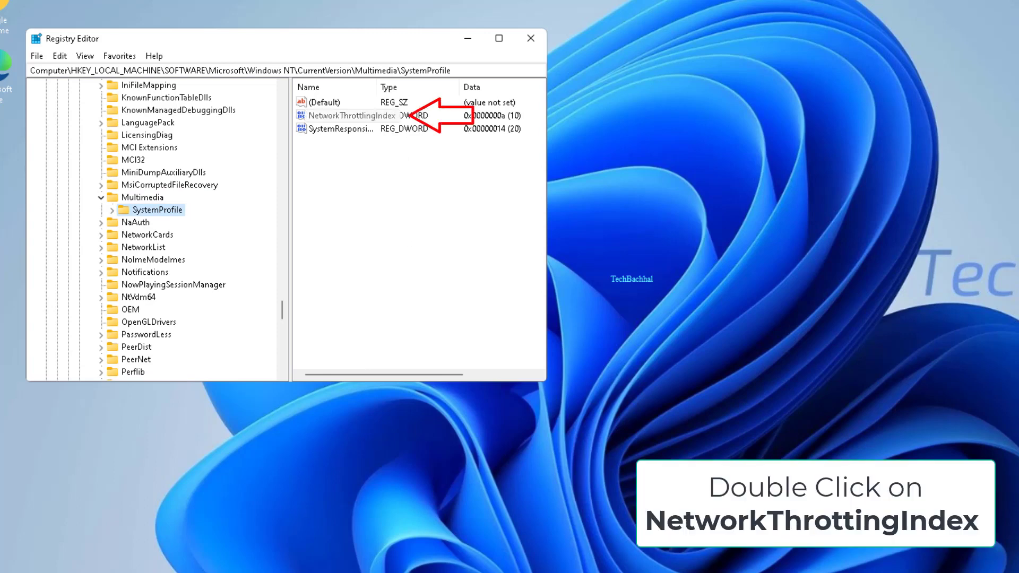
Step: Set the NetworkThrottlingIndex value in SystemProfile to hexadecimal FFFFFFFF
double_click(340, 115)
type("FFFFFFFF")
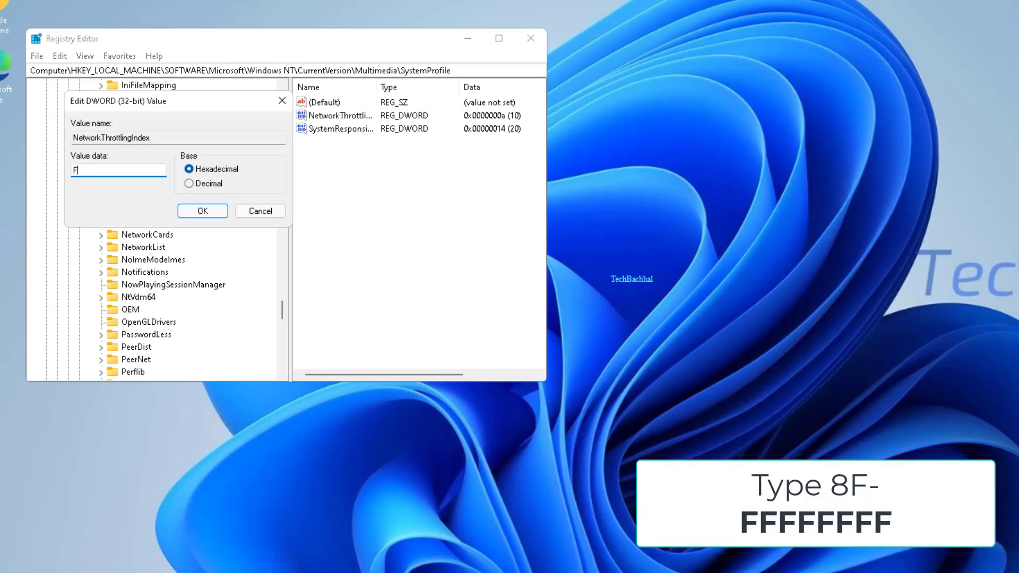
key("shift+Left")
key("shift+Left")
key("shift+Left")
key("shift+Left")
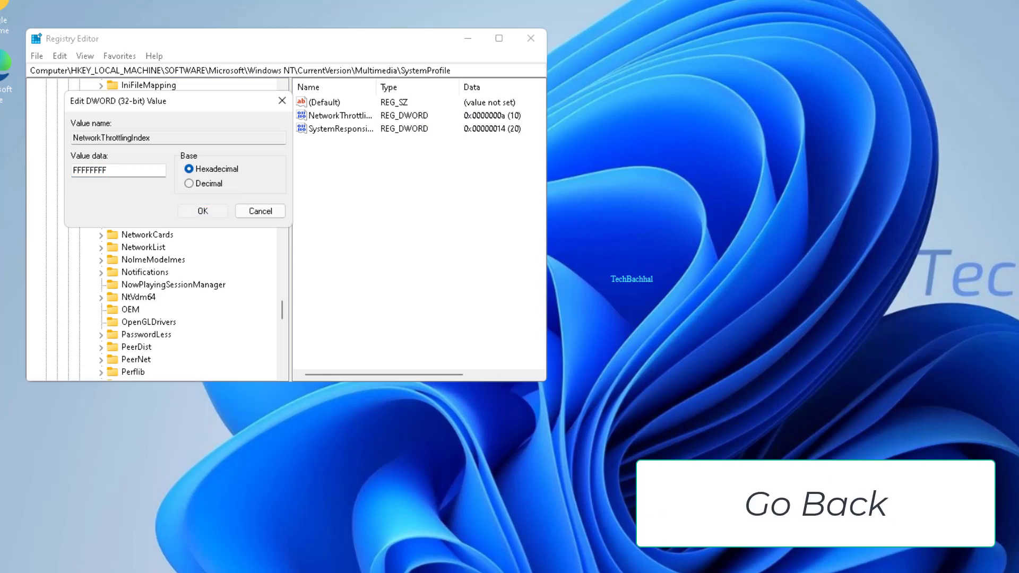
key("Return")
Step: Collapse the Multimedia, CurrentVersion, Windows NT, Microsoft and SOFTWARE branches, returning to the top-level subkeys of HKEY_LOCAL_MACHINE
left_click(101, 198)
scroll(153, 228, "up", 15)
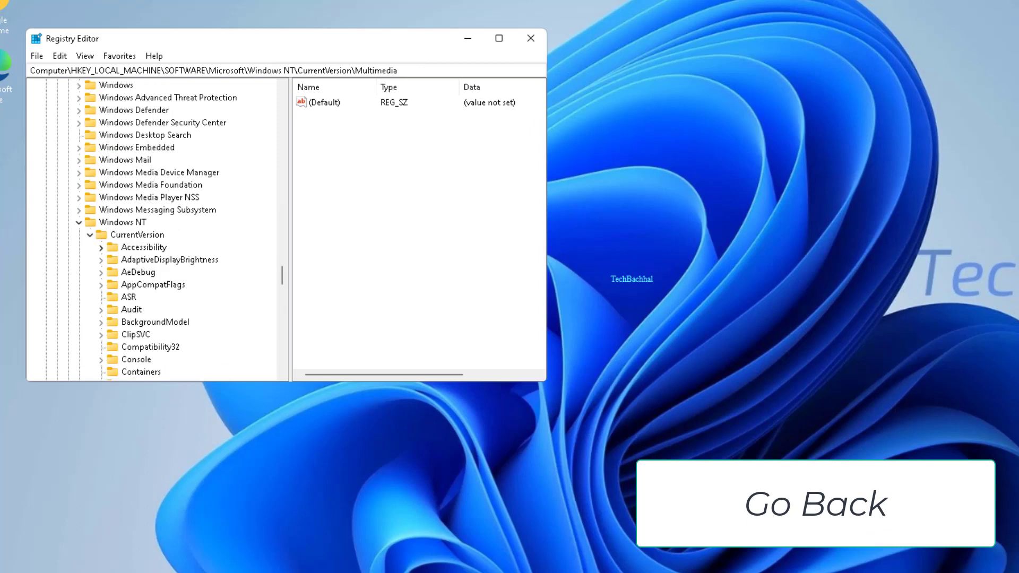
left_click(89, 235)
left_click(78, 223)
scroll(154, 228, "up", 20)
scroll(153, 228, "up", 20)
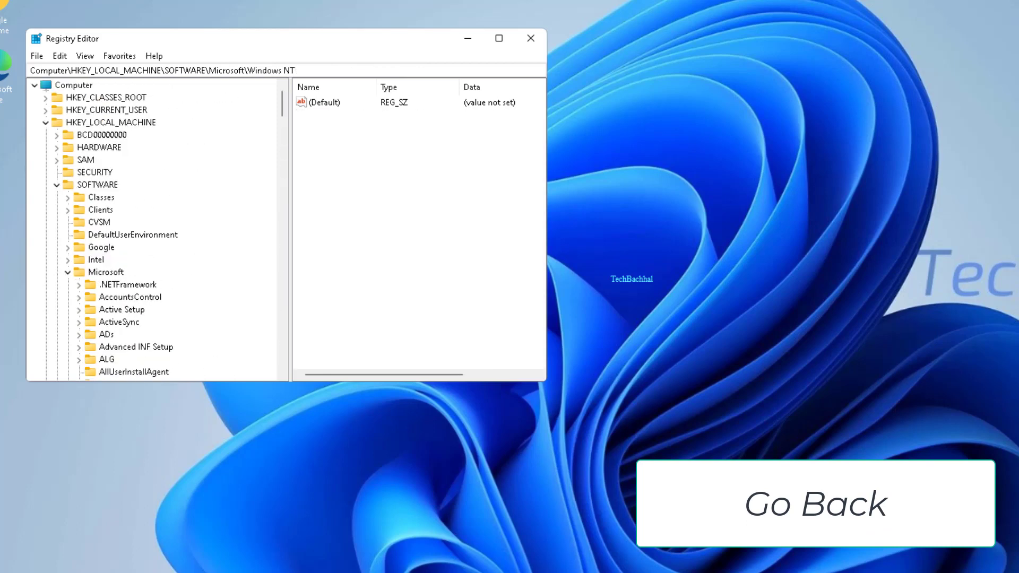
left_click(67, 272)
left_click(57, 185)
left_click(46, 123)
left_click(45, 123)
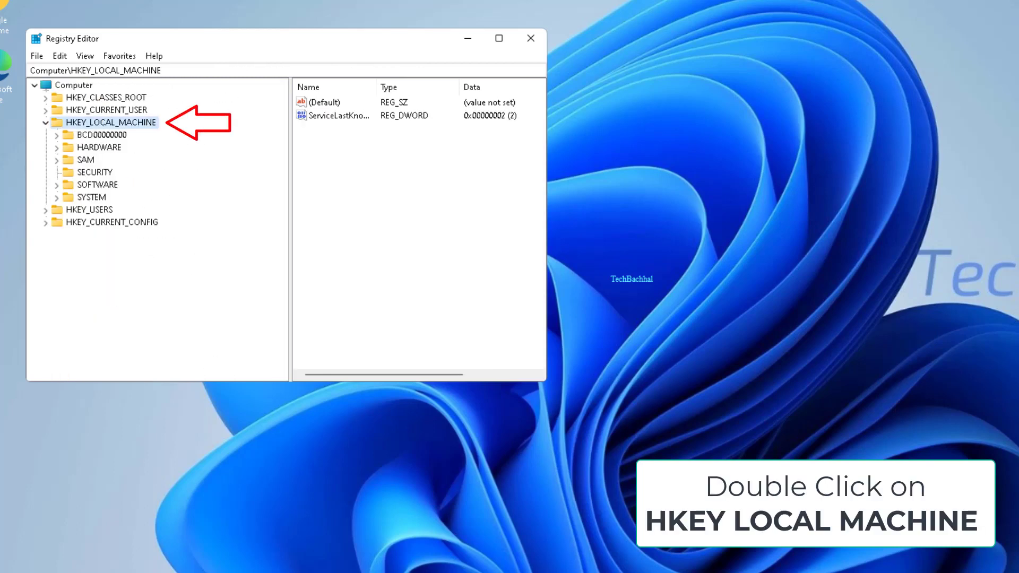
Step: Expand the SYSTEM\CurrentControlSet\Services key under HKEY_LOCAL_MACHINE
double_click(91, 197)
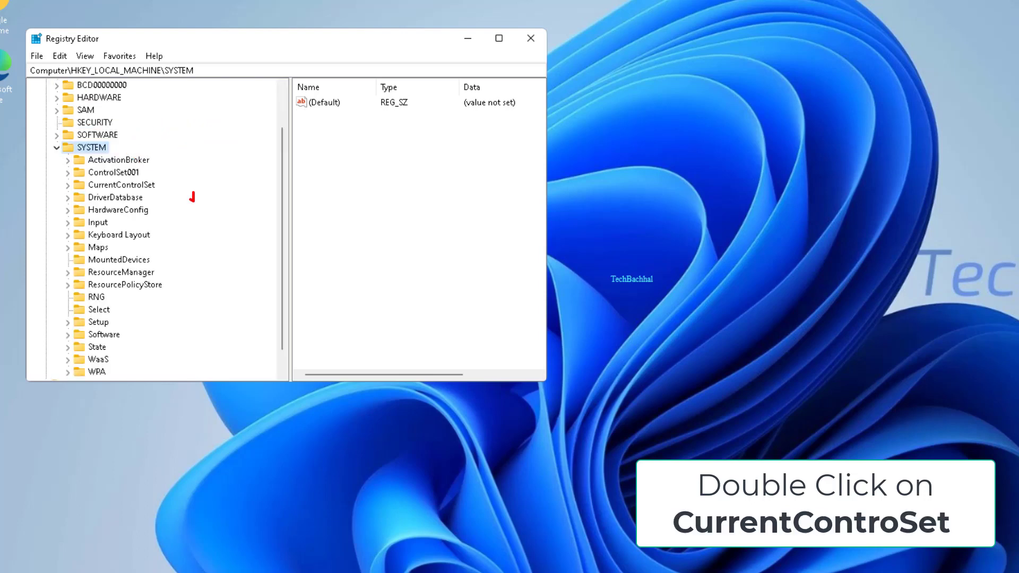
double_click(121, 185)
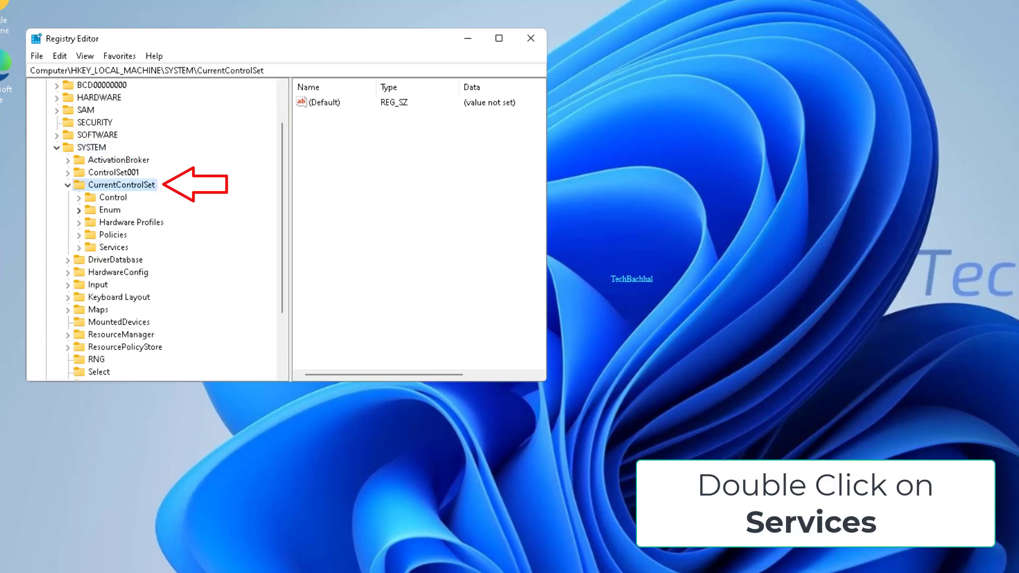
double_click(113, 247)
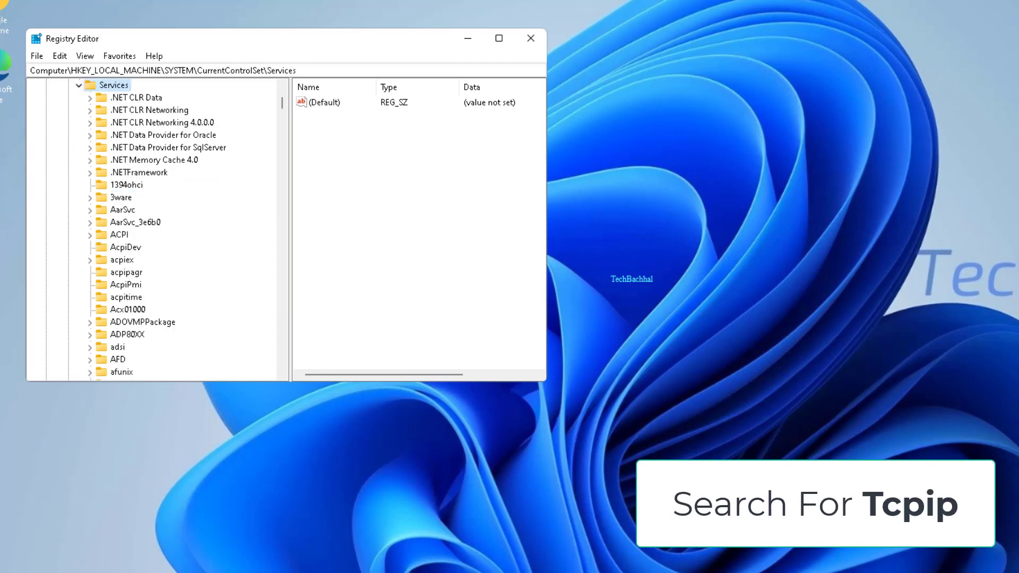
Step: Find the Tcpip key among the services and expand it down to Parameters\Interfaces
scroll(158, 229, "down", 20)
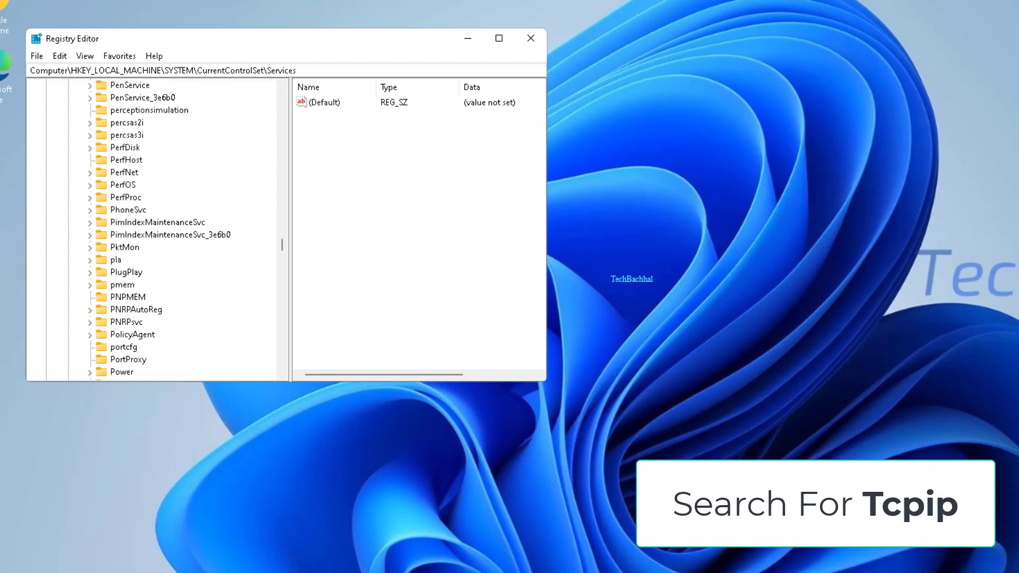
scroll(158, 229, "down", 20)
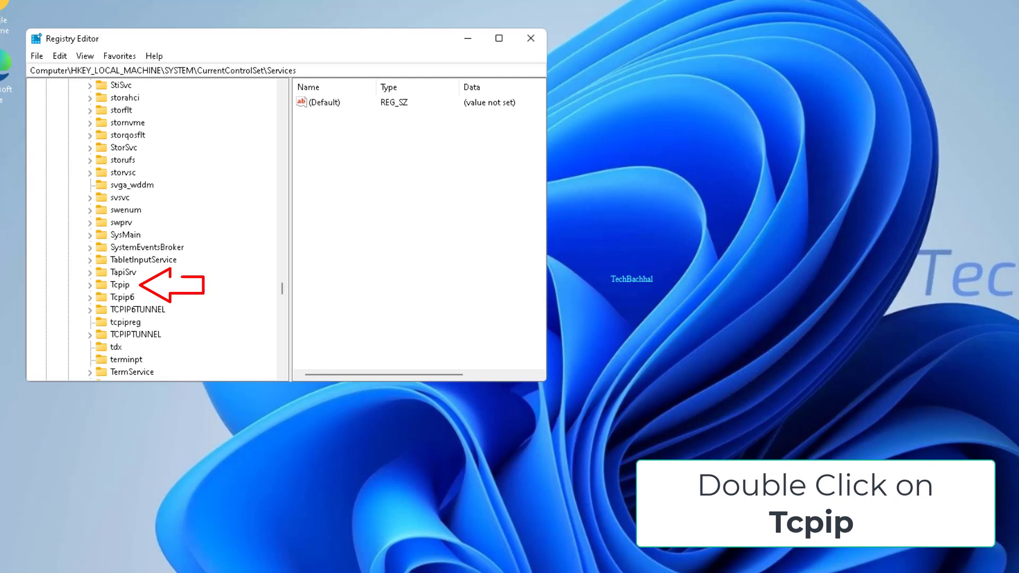
double_click(120, 285)
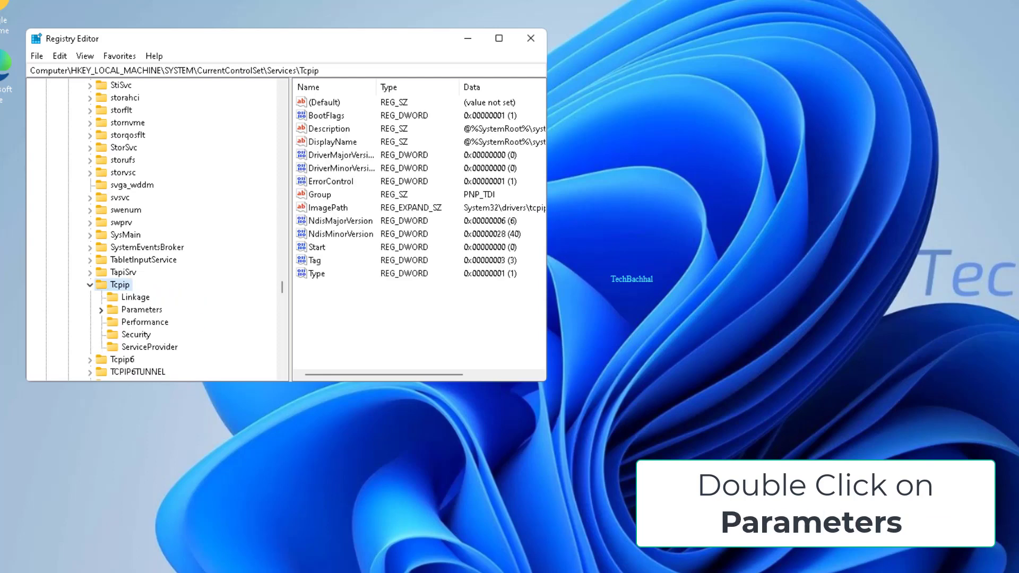
double_click(142, 310)
scroll(153, 231, "down", 1)
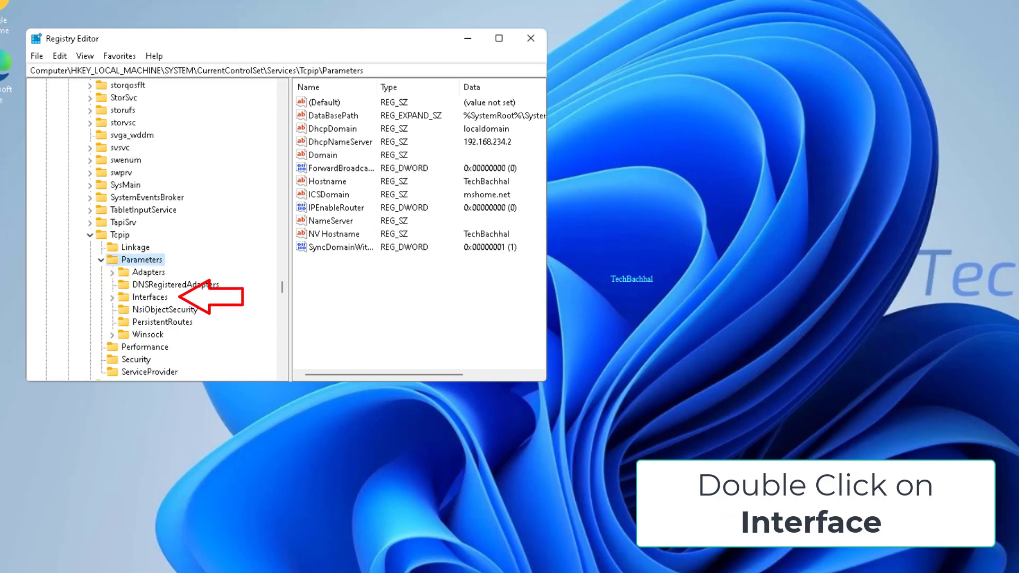
double_click(151, 297)
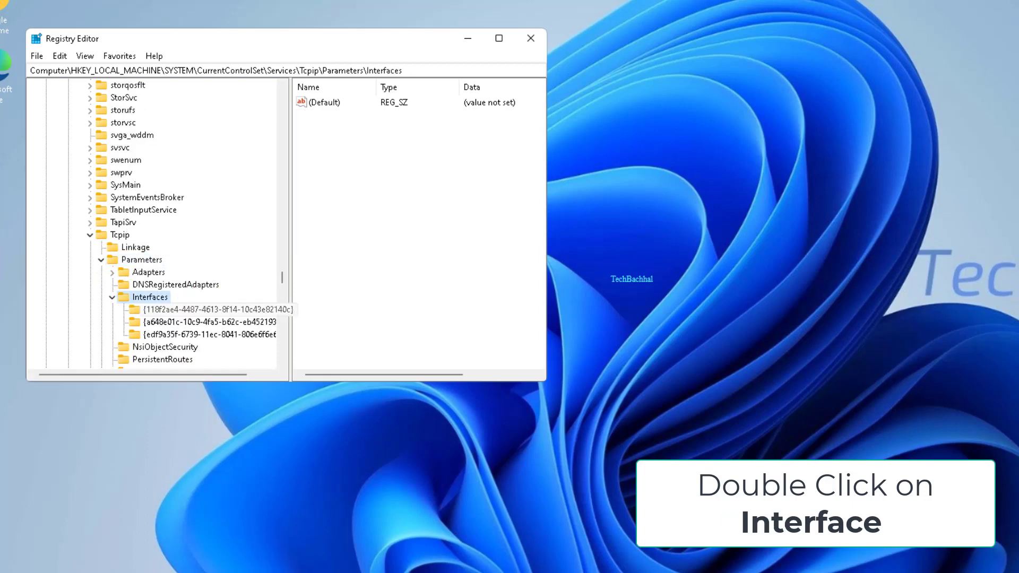
Step: Compare the subkeys of Interfaces and select the one holding the most values, beginning with a648e01c
left_click_drag(291, 313, 298, 313)
left_click(212, 309)
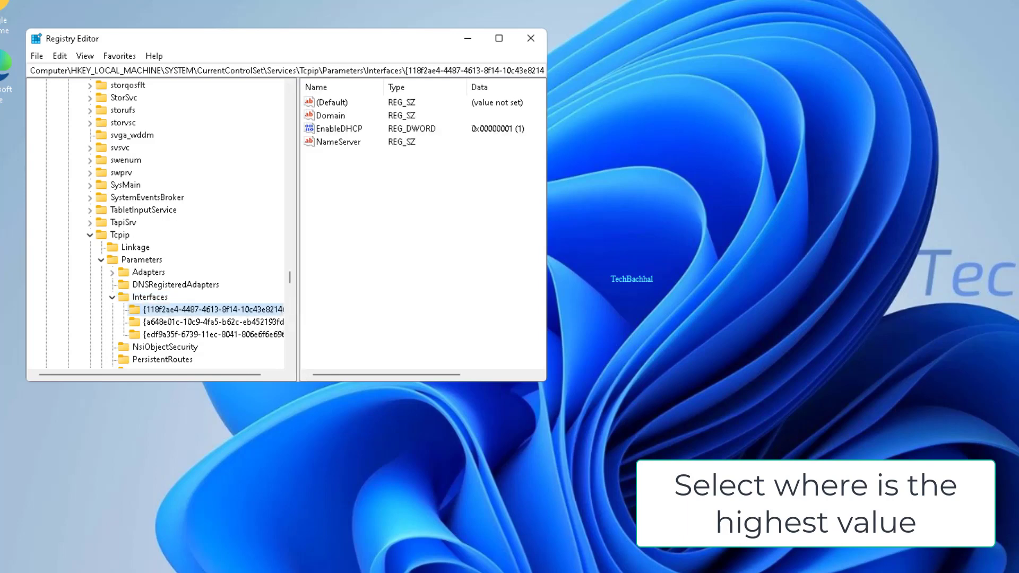
left_click(212, 322)
scroll(419, 229, "down", 1)
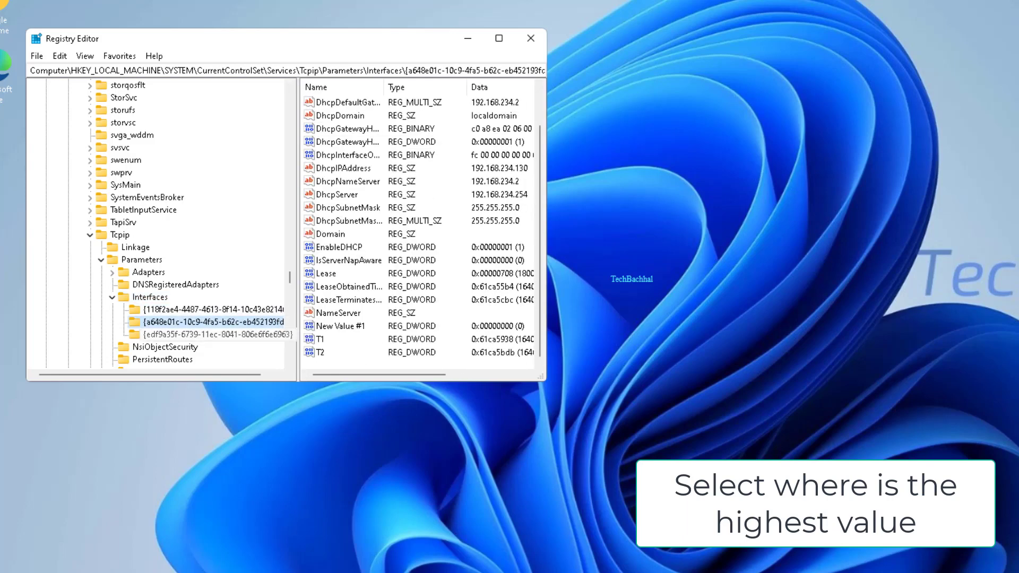
left_click(212, 335)
left_click(212, 322)
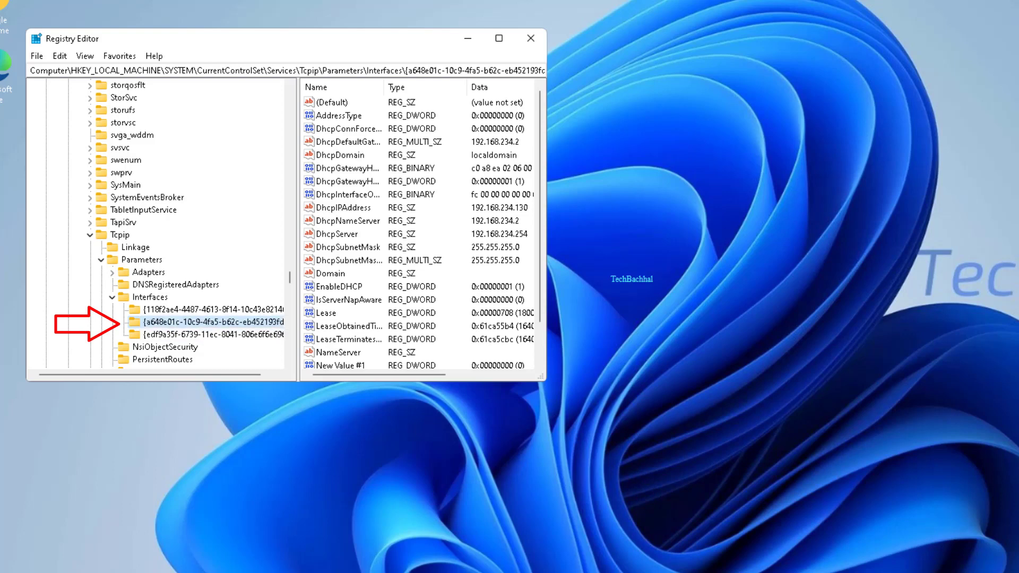
Step: Create a new DWORD (32-bit) value named TCPackFrequency in the selected interface key
scroll(420, 229, "down", 1)
right_click(354, 363)
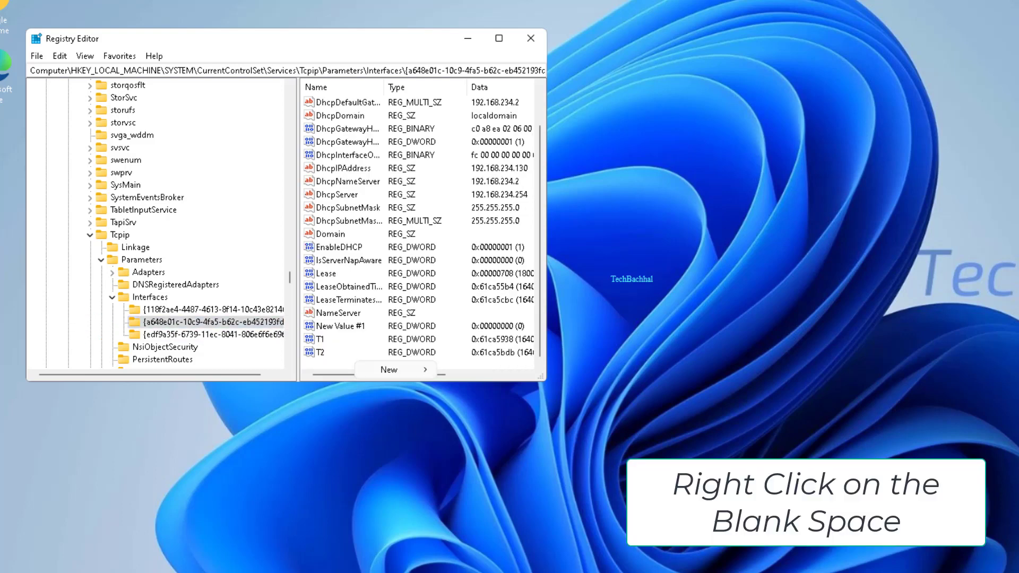
mouse_move(389, 370)
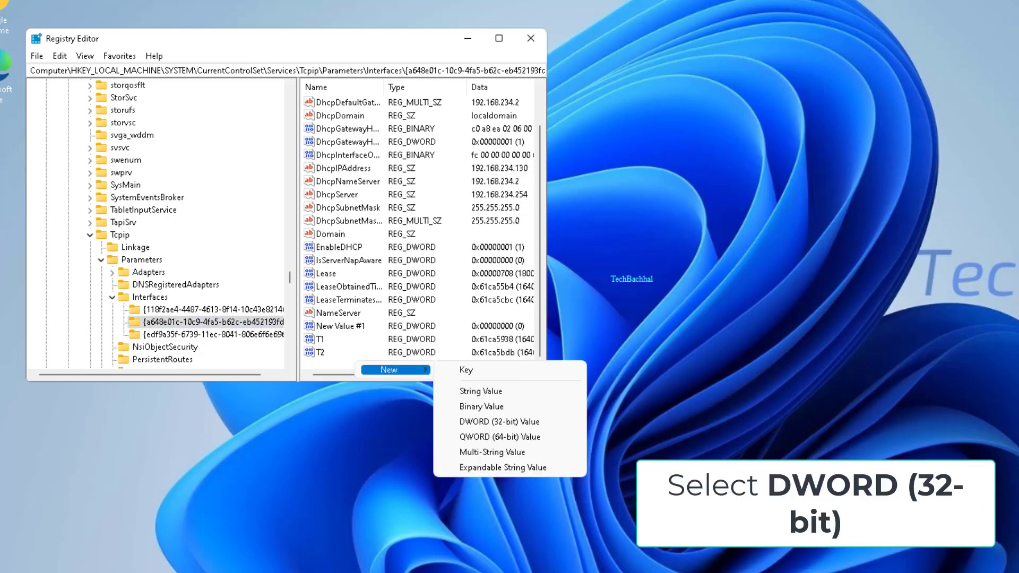
left_click(499, 422)
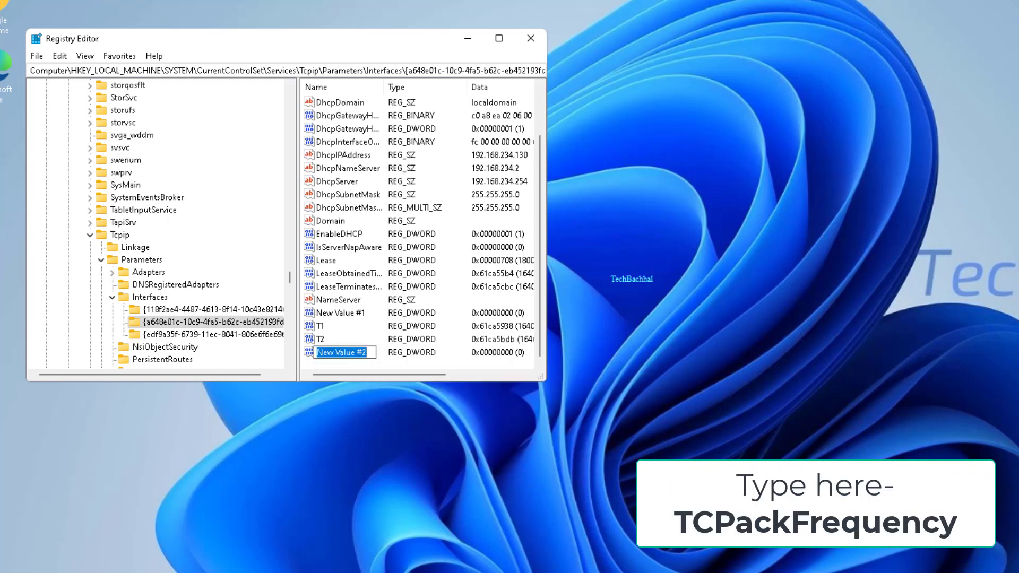
type("TCP")
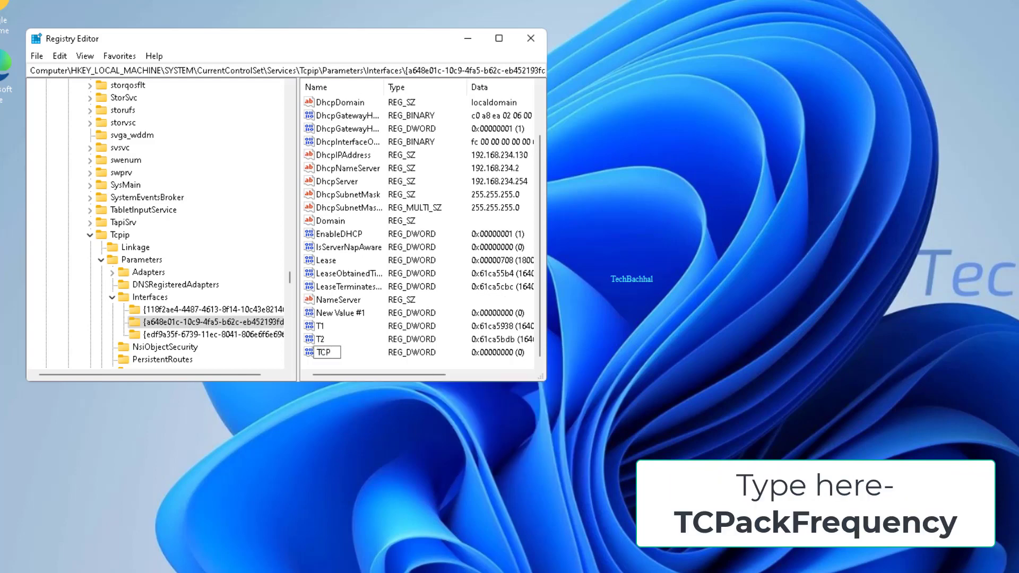
type("ackFrequency")
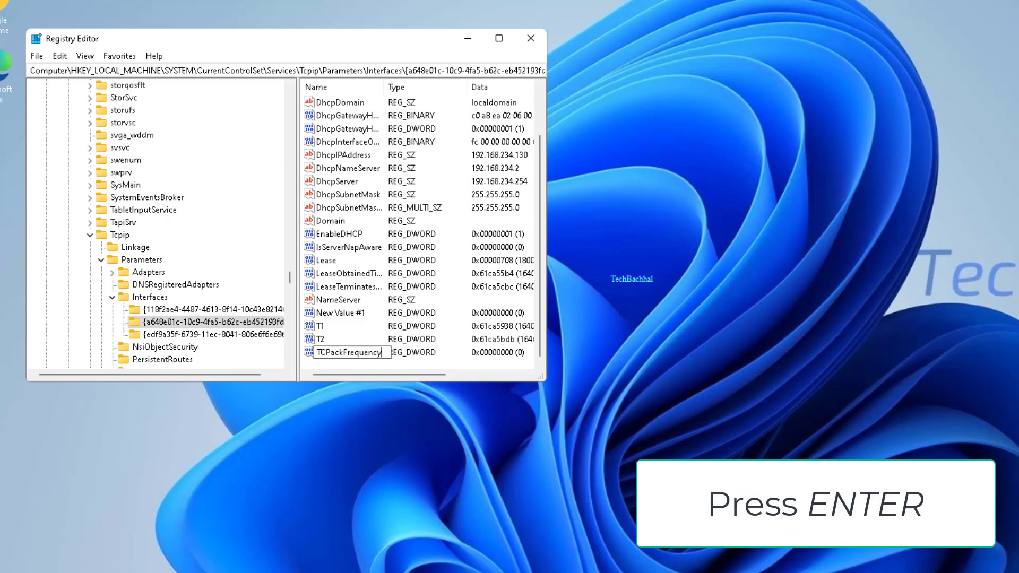
key("Return")
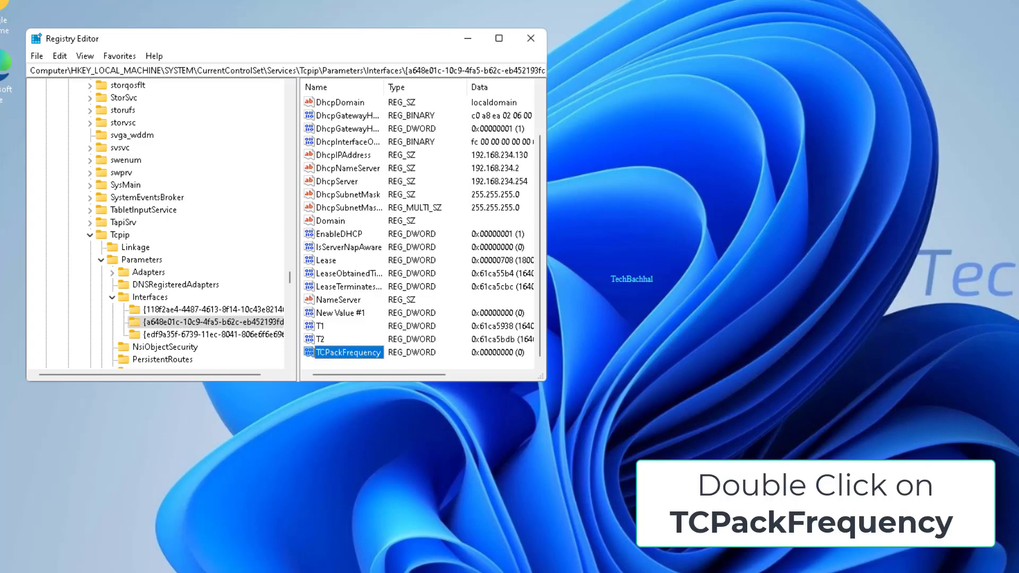
Step: Set the value data of TCPackFrequency to 1 and deselect the entry
key("Return")
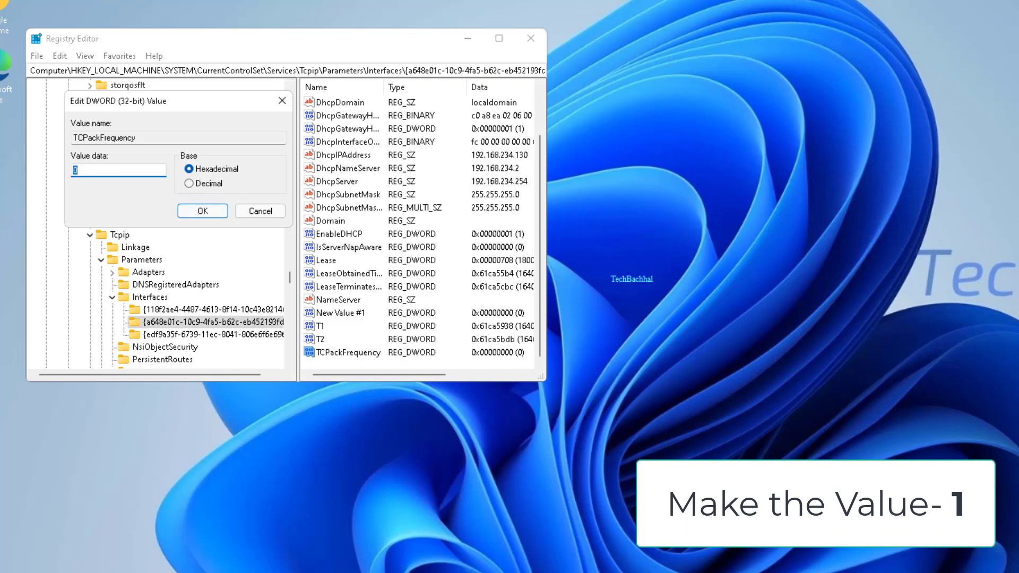
type("1")
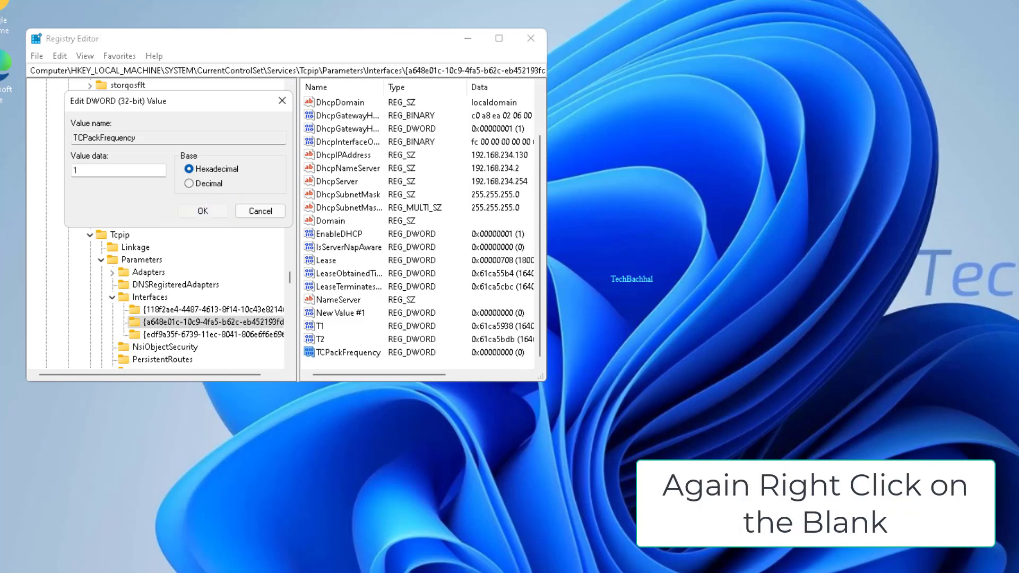
key("Return")
left_click(418, 364)
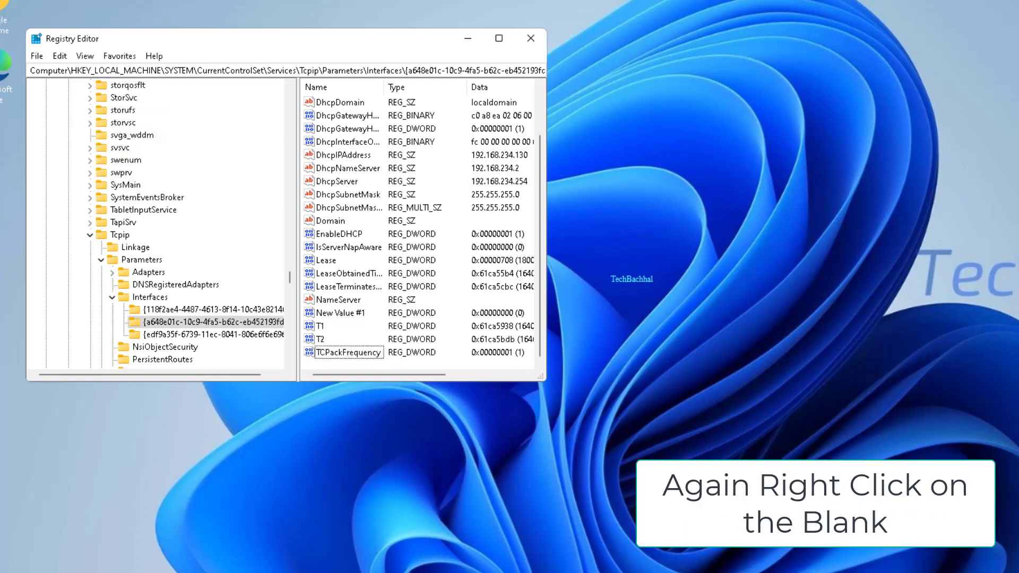
Step: Create a new DWORD (32-bit) value named TCONoDelay in the selected interface key
right_click(379, 365)
left_click(411, 371)
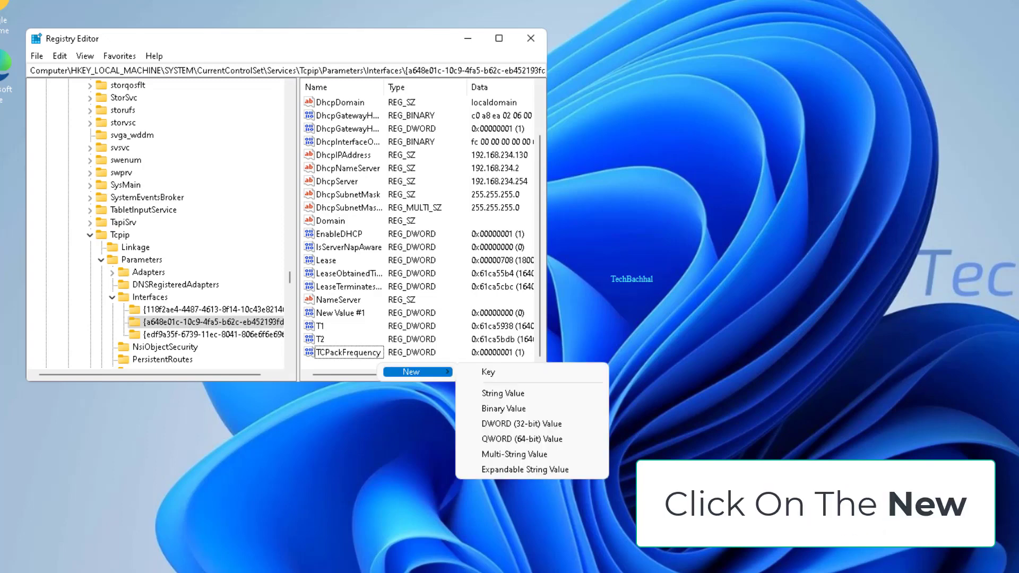
left_click(522, 423)
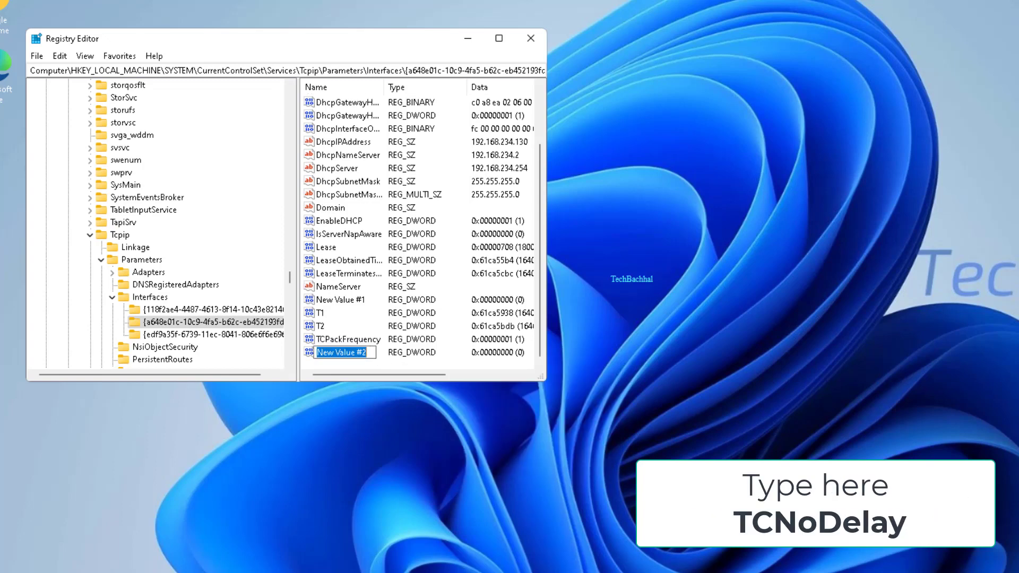
type("TCO")
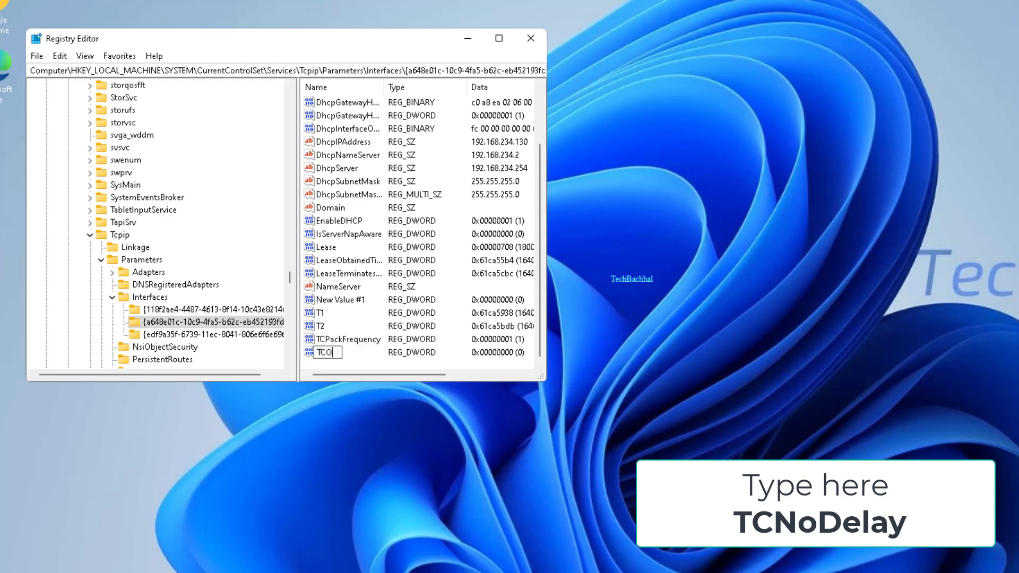
type("NoDelay")
key("Return")
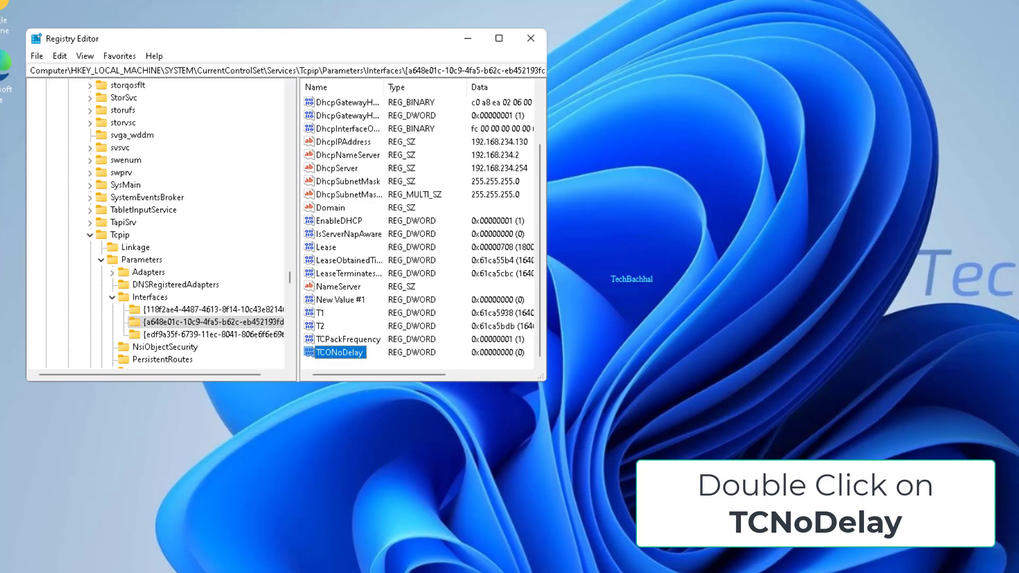
Step: Set the value data of TCONoDelay to 1
key("Return")
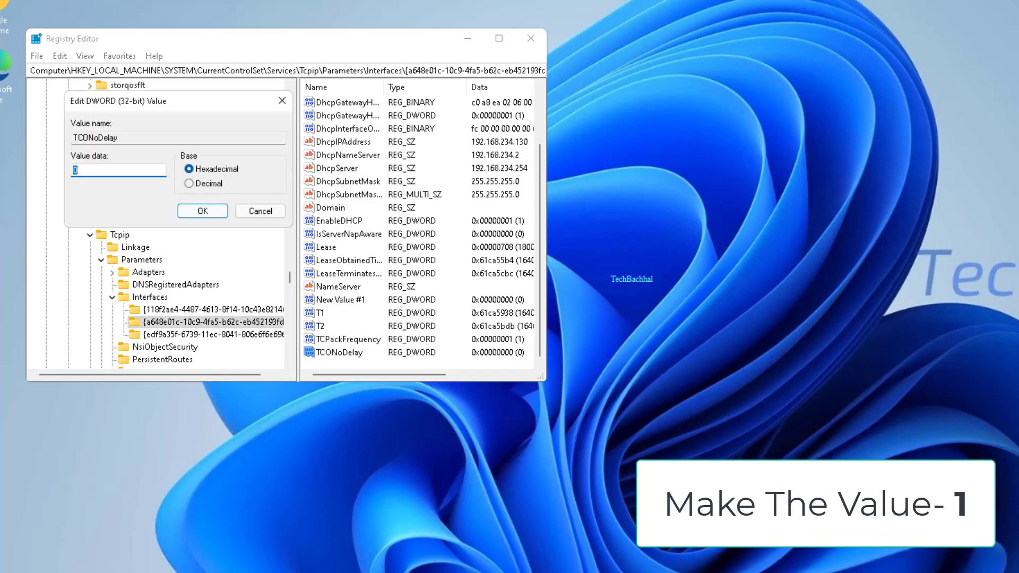
type("1")
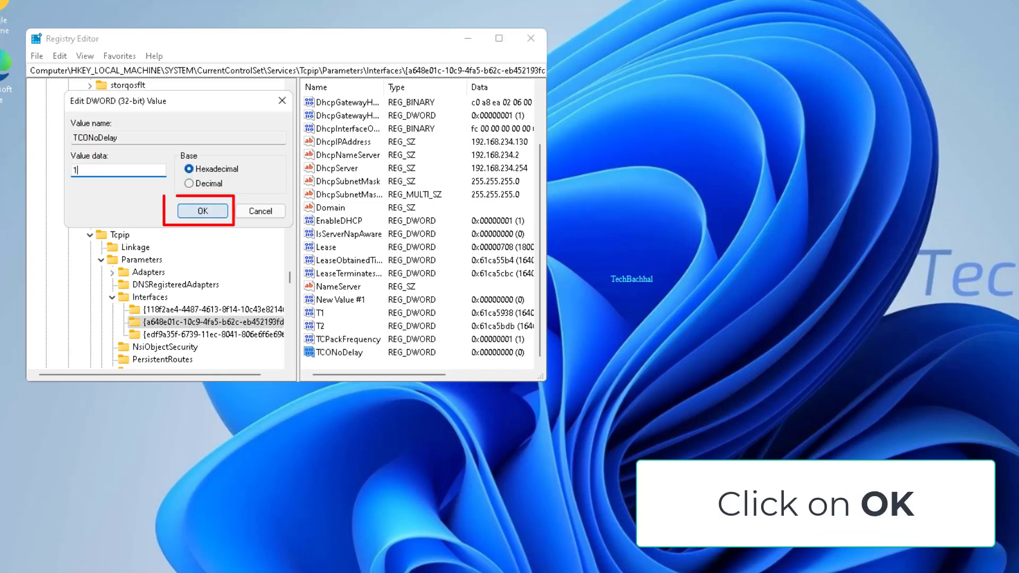
left_click(203, 211)
Step: Collapse the key tree from Interfaces back up to HKEY_LOCAL_MACHINE
left_click(112, 297)
left_click(101, 260)
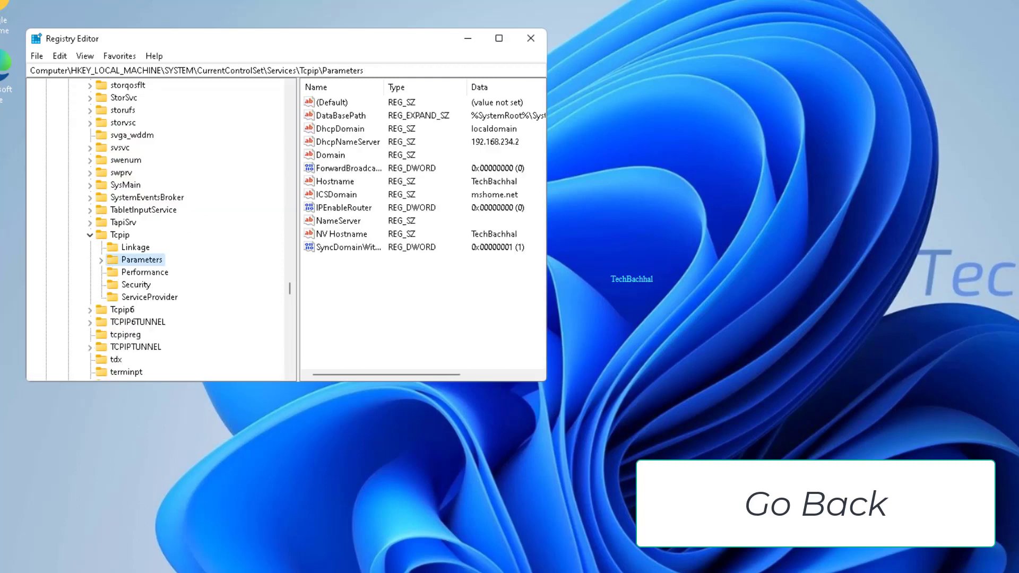
left_click(90, 235)
scroll(90, 234, "up", 6)
scroll(90, 234, "up", 2)
left_click_drag(289, 283, 289, 92)
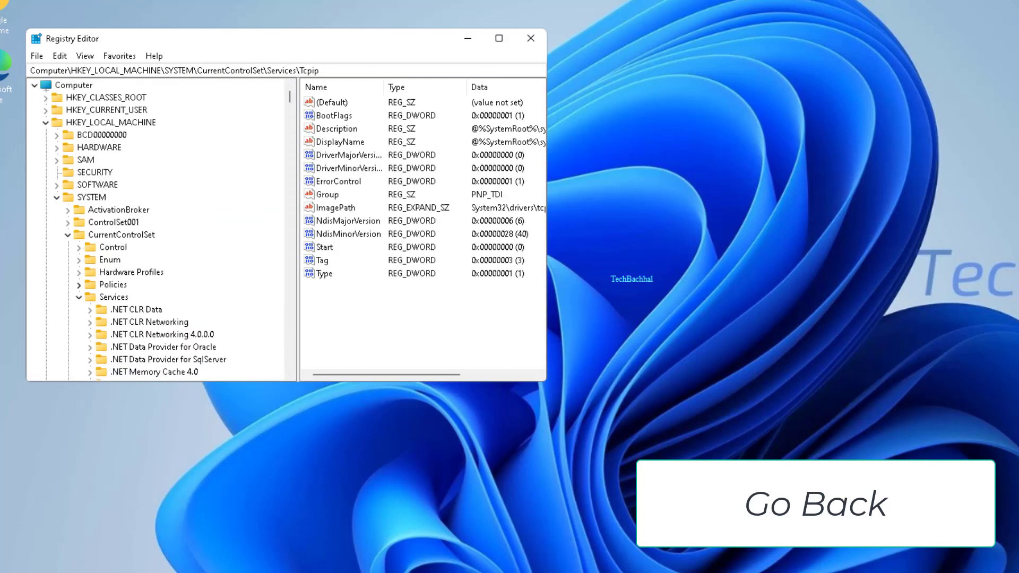
left_click(57, 198)
left_click(46, 123)
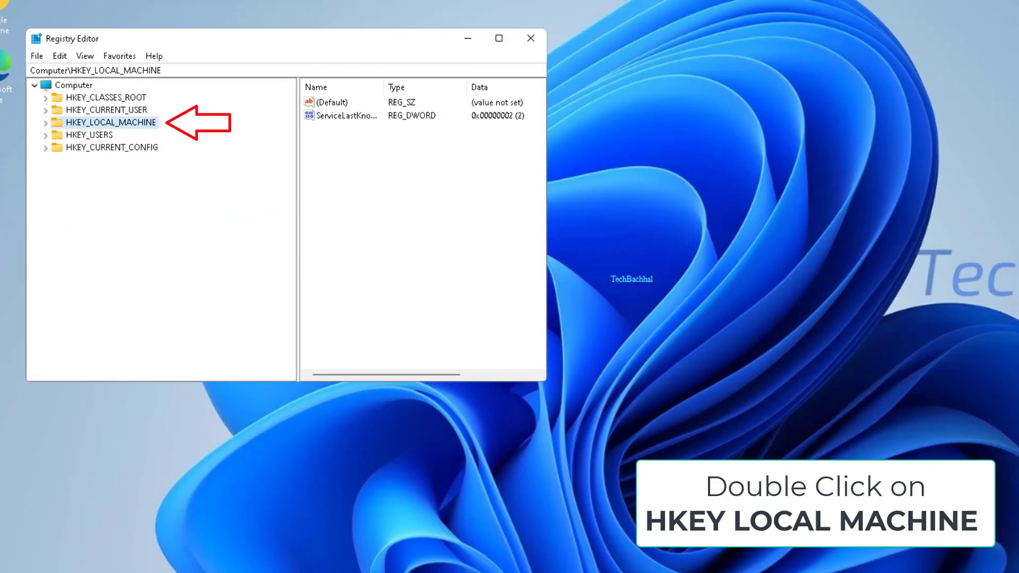
Step: Expand the key tree down to HKEY_LOCAL_MACHINE\SOFTWARE\Microsoft
double_click(110, 123)
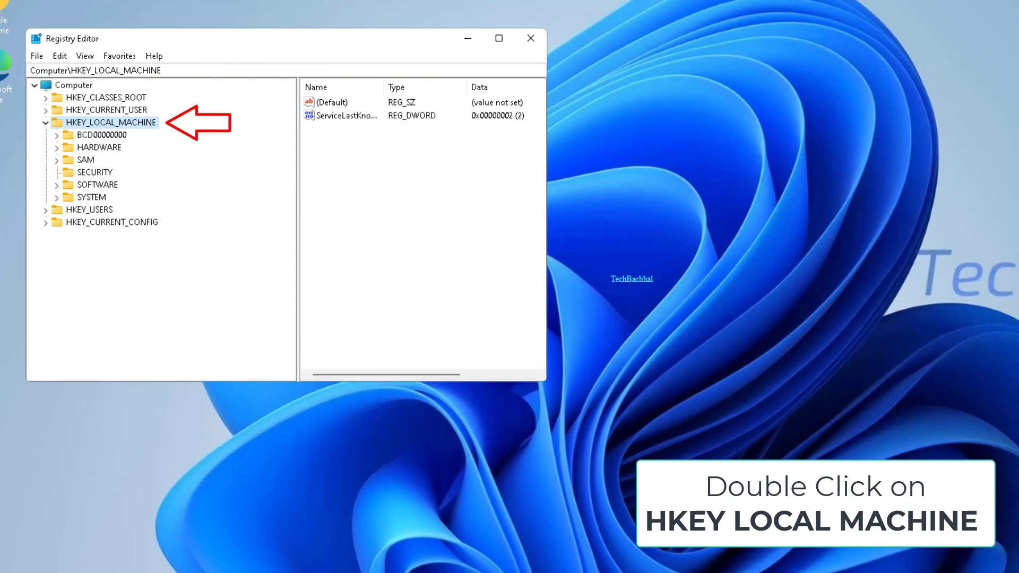
double_click(98, 186)
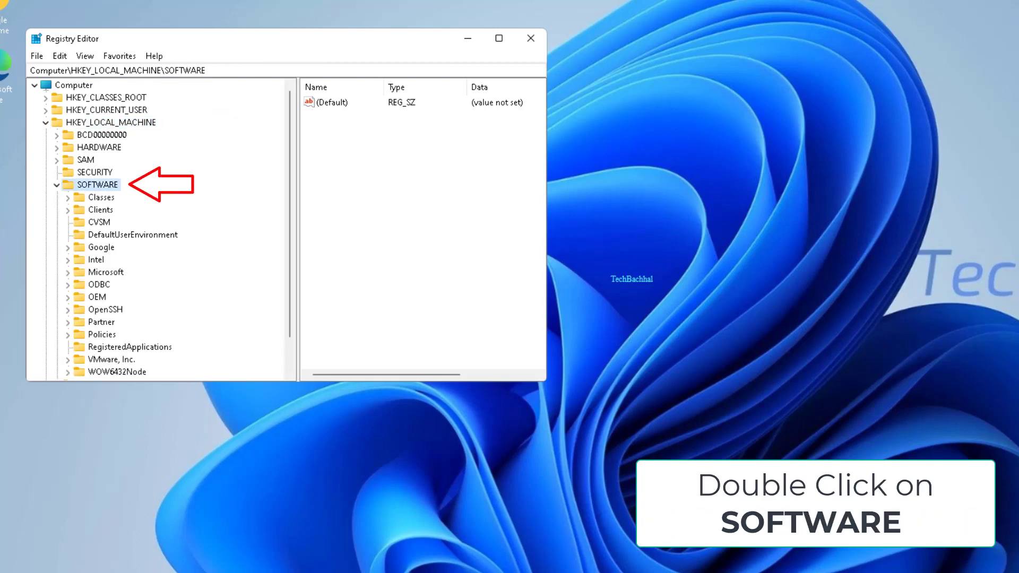
double_click(105, 273)
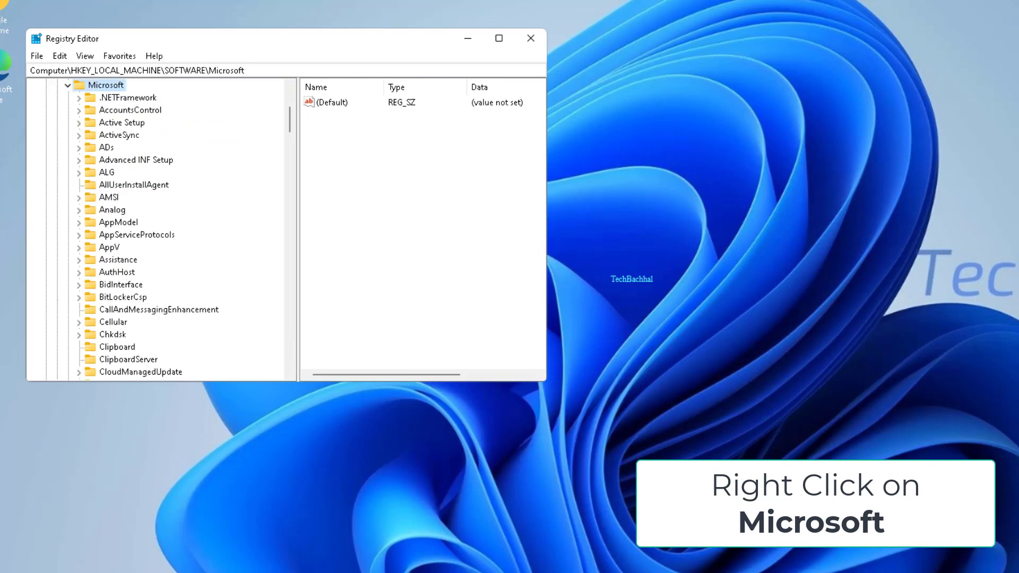
Step: Add a new key under Microsoft and try to name it MSMQ
scroll(153, 228, "up", 2)
right_click(106, 160)
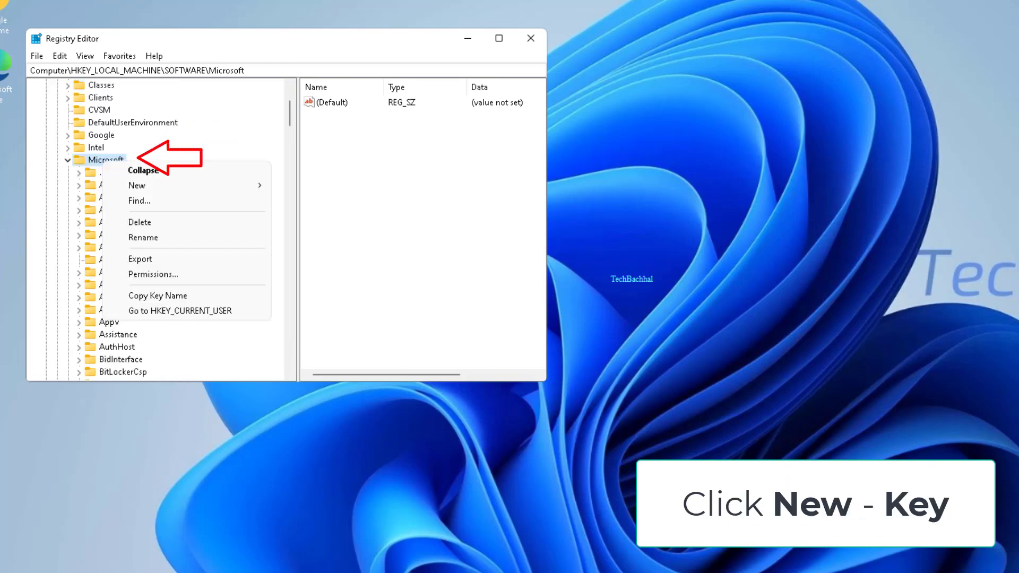
mouse_move(137, 185)
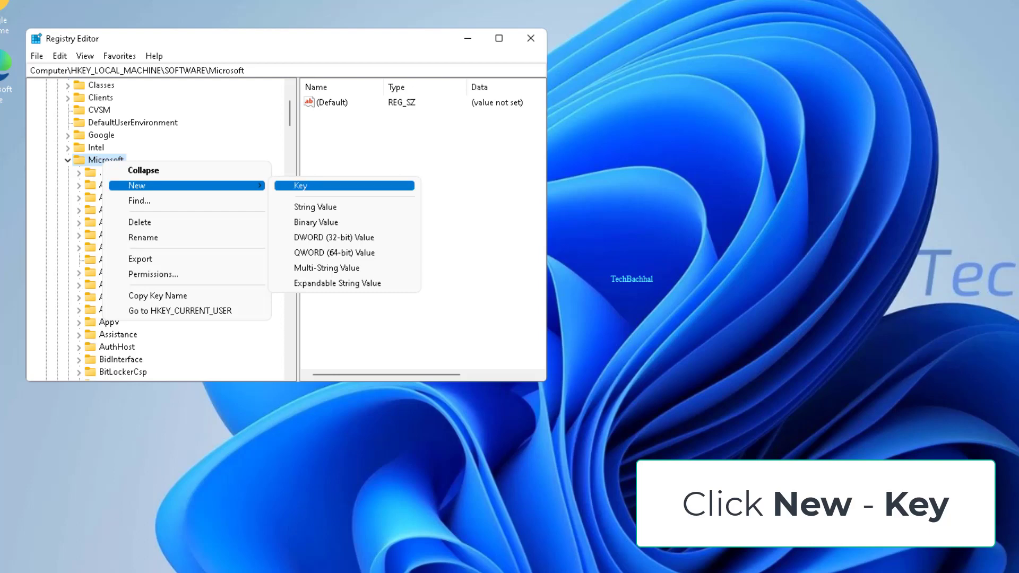
key("Return")
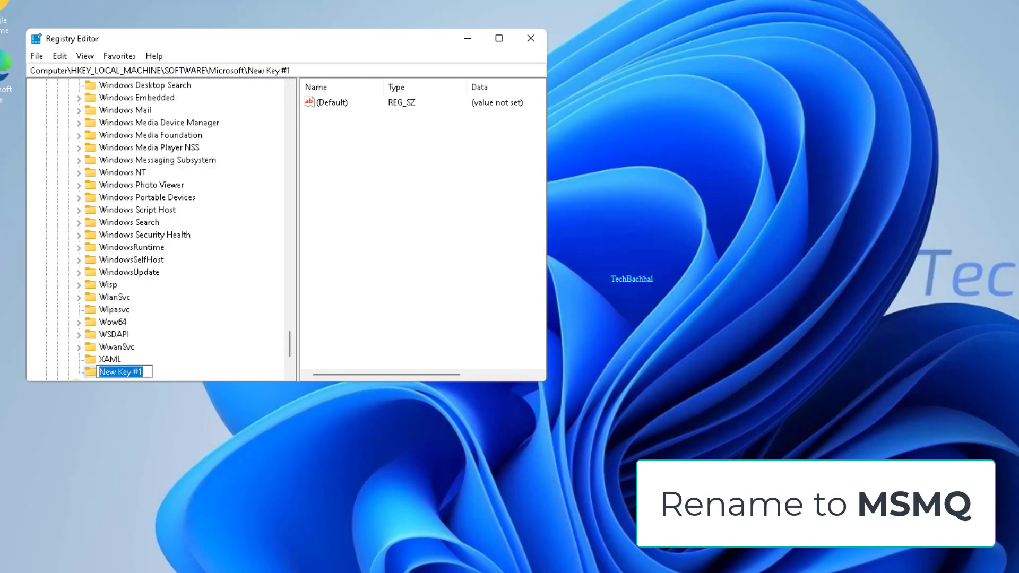
type("MS")
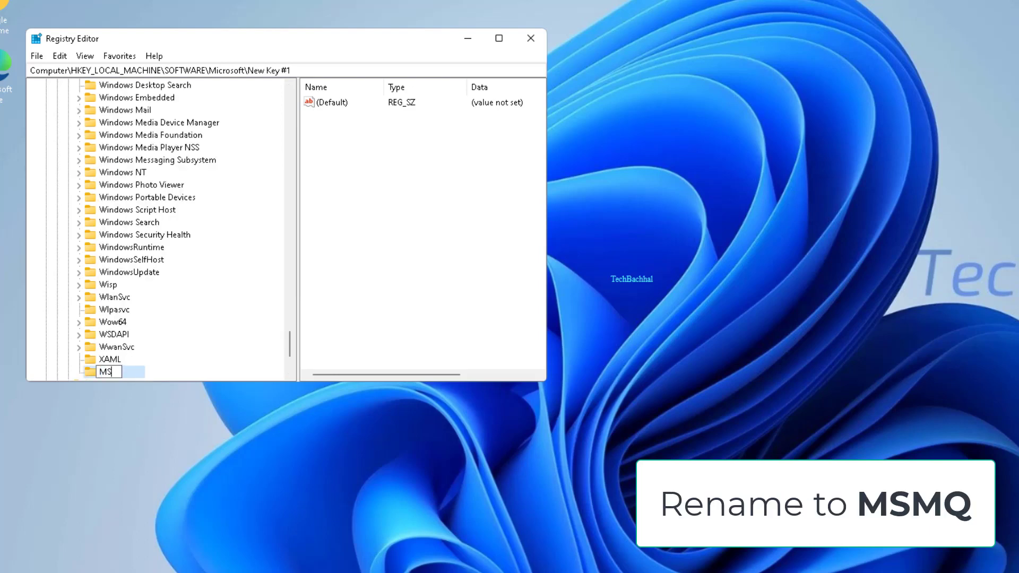
type("MQ")
key("Return")
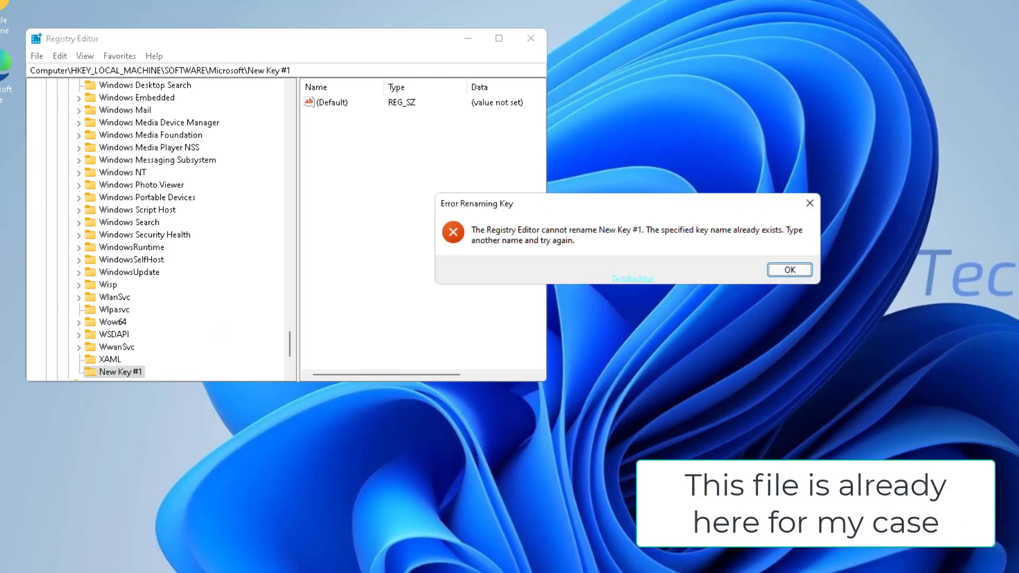
key("Return")
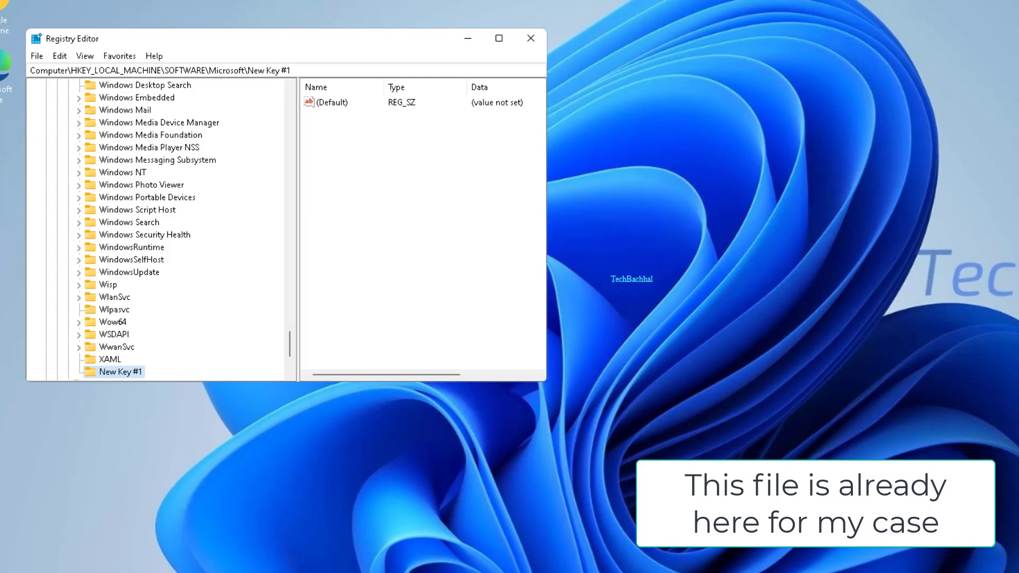
Step: Find the existing MSMQ key among the Microsoft subkeys and select it
scroll(157, 228, "up", 20)
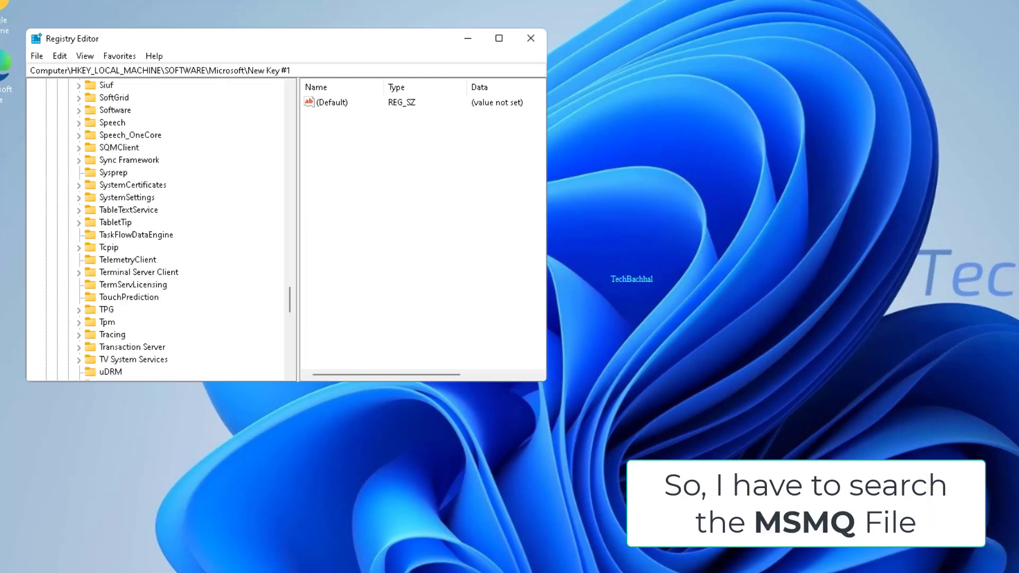
scroll(156, 228, "up", 8)
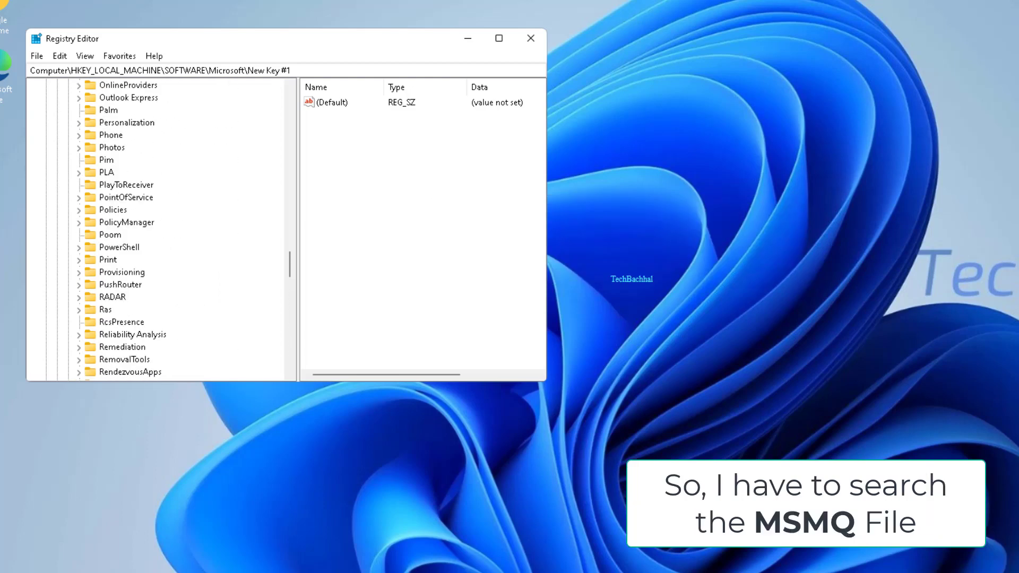
scroll(156, 228, "up", 7)
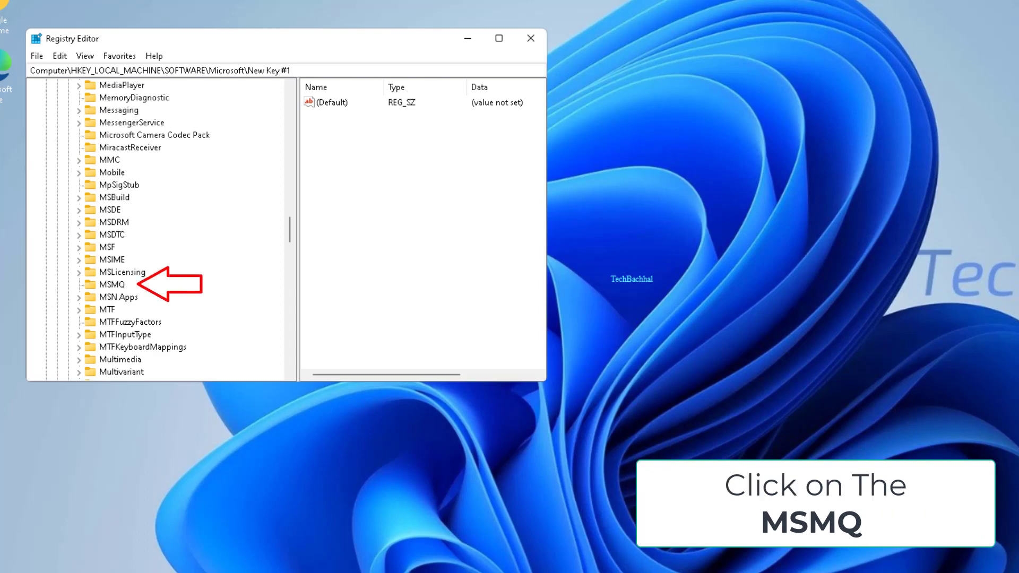
left_click(112, 284)
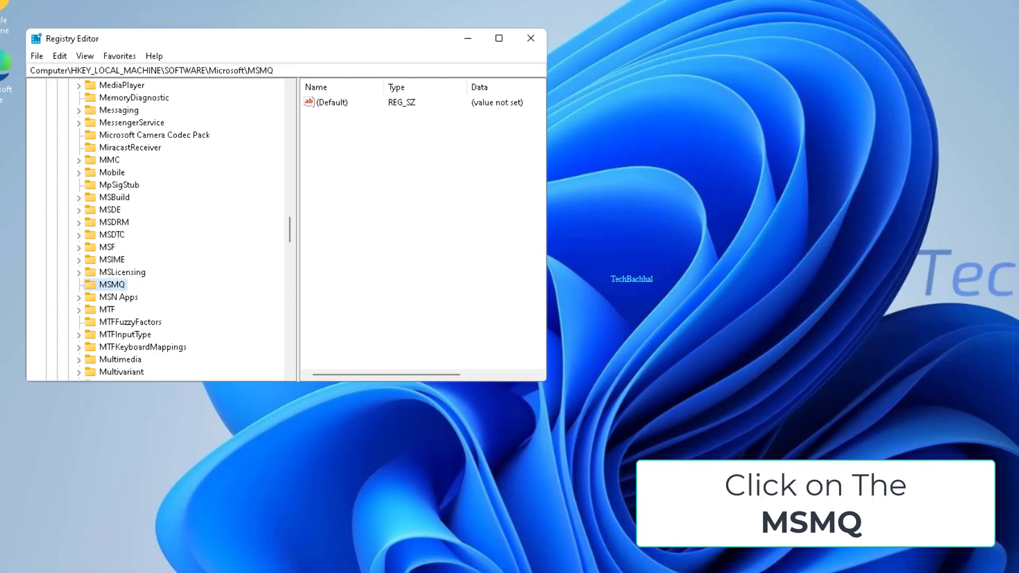
Step: Create a new DWORD (32-bit) value named TCPNoDelay in the MSMQ key
right_click(373, 212)
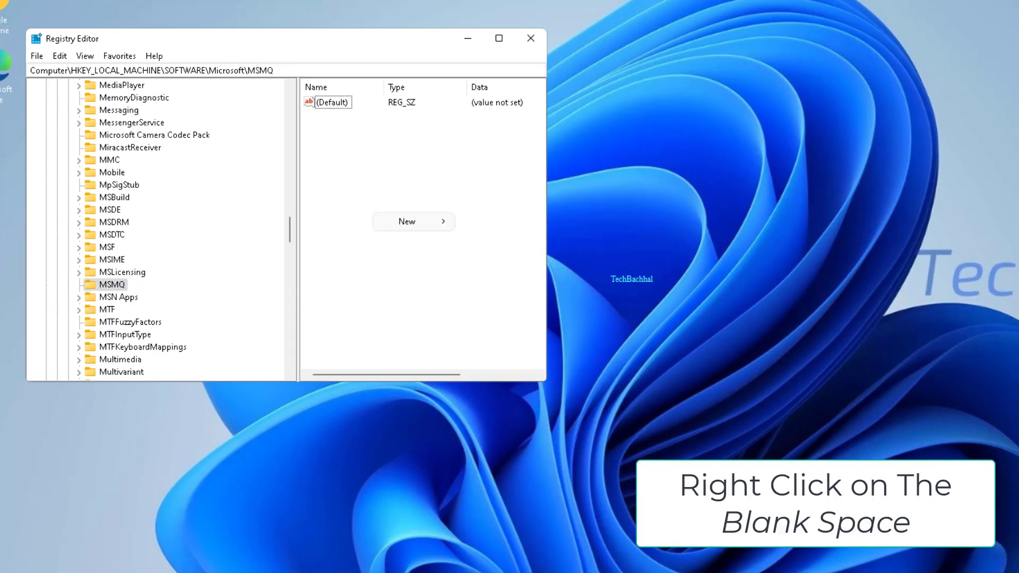
mouse_move(414, 222)
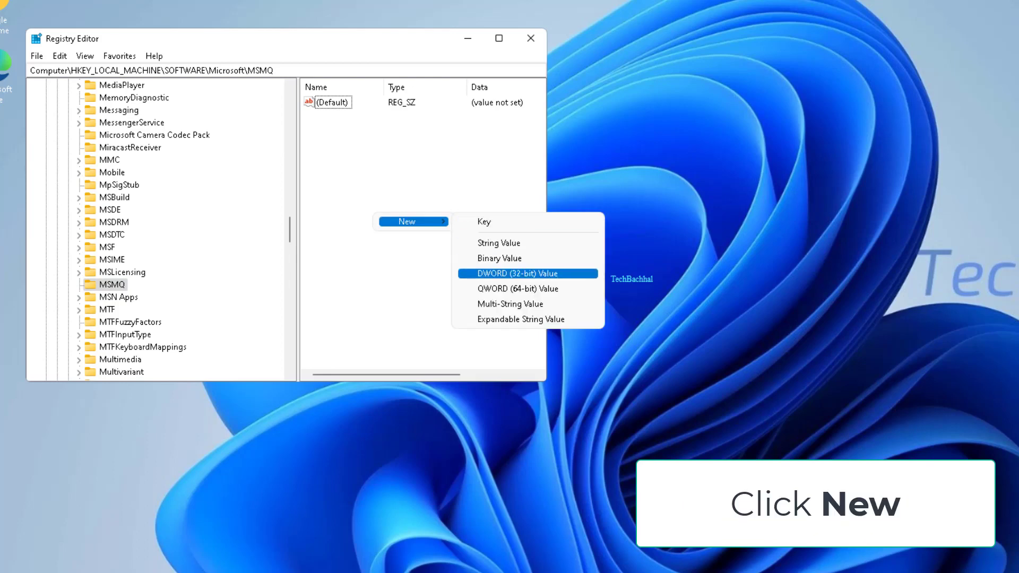
left_click(517, 274)
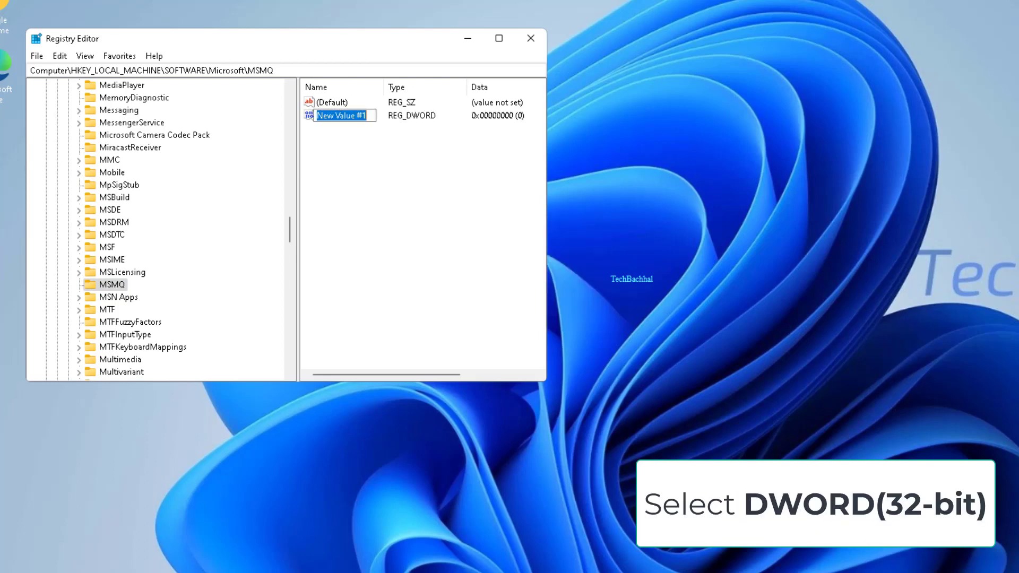
type("T")
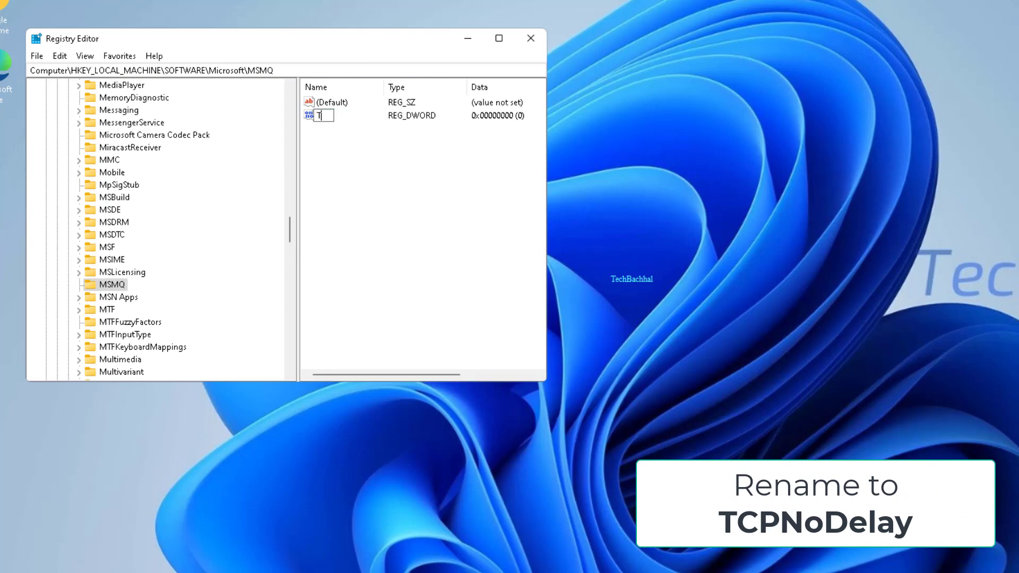
type("CPNoDelay")
key("Return")
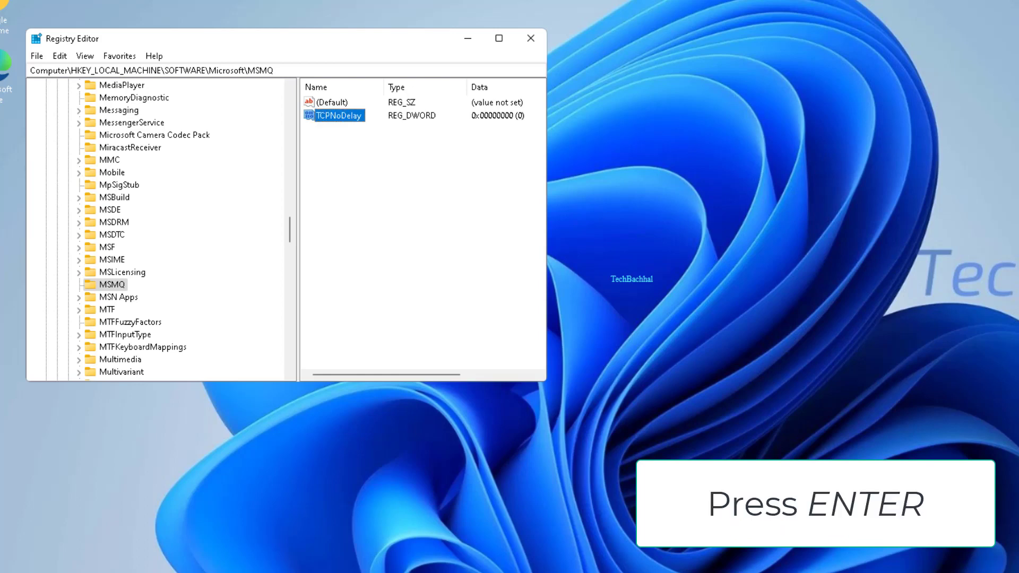
Step: Set the value data of TCPNoDelay to 1
key("Return")
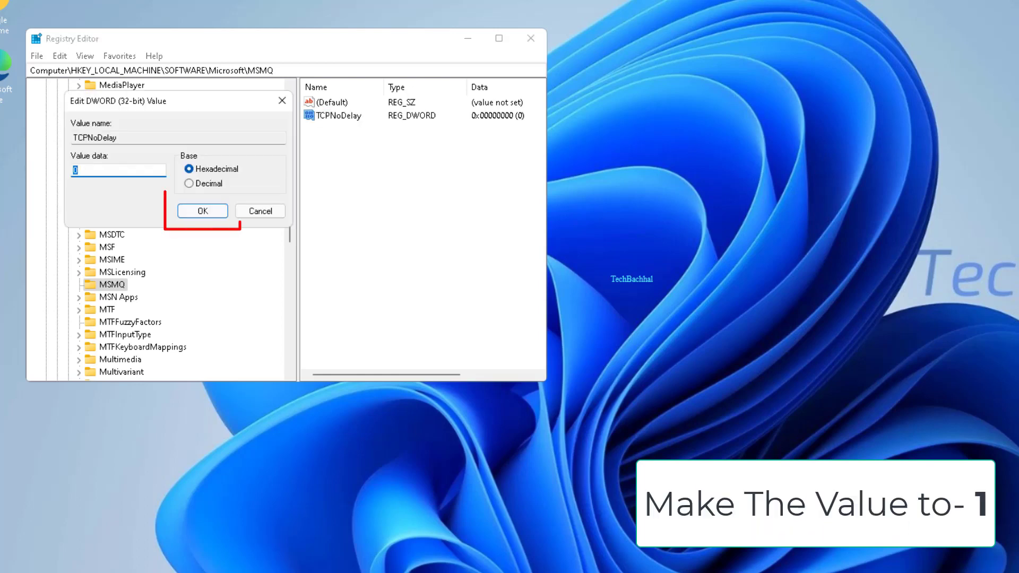
type("1")
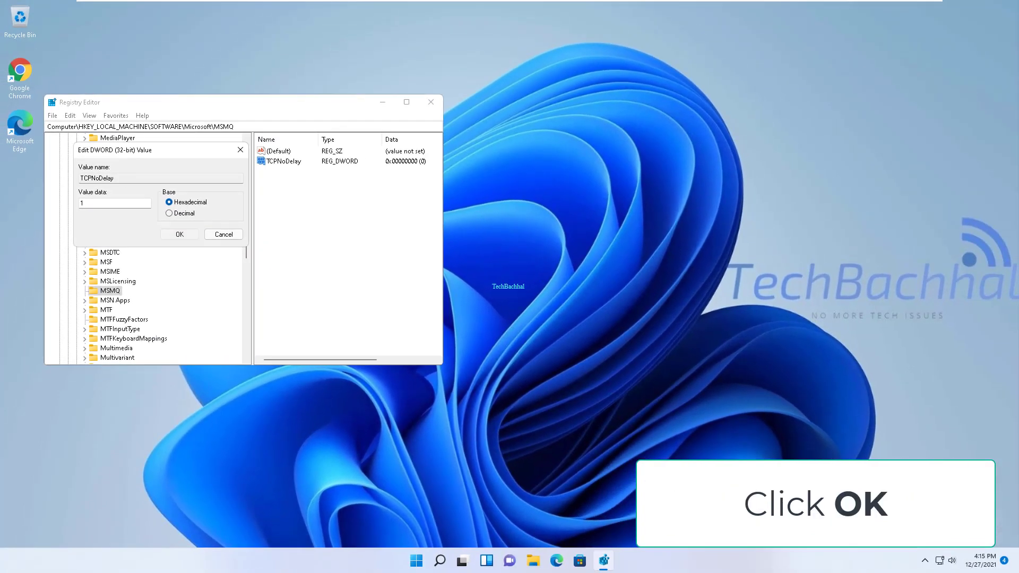
left_click(179, 234)
Step: Collapse the key tree back to HKEY_LOCAL_MACHINE and close the Registry Editor
scroll(143, 281, "up", 20)
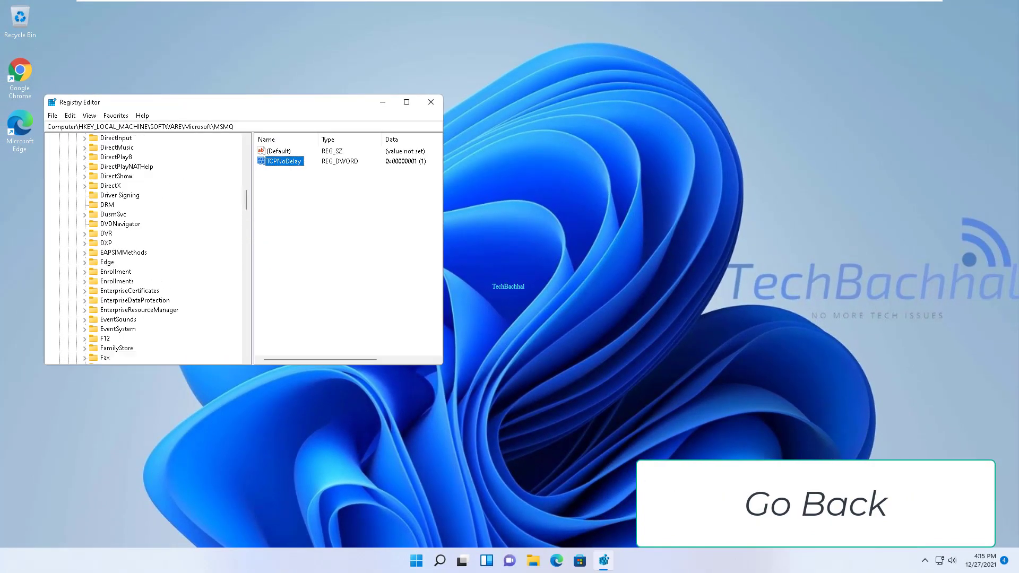
left_click(76, 281)
left_click(67, 214)
left_click(59, 167)
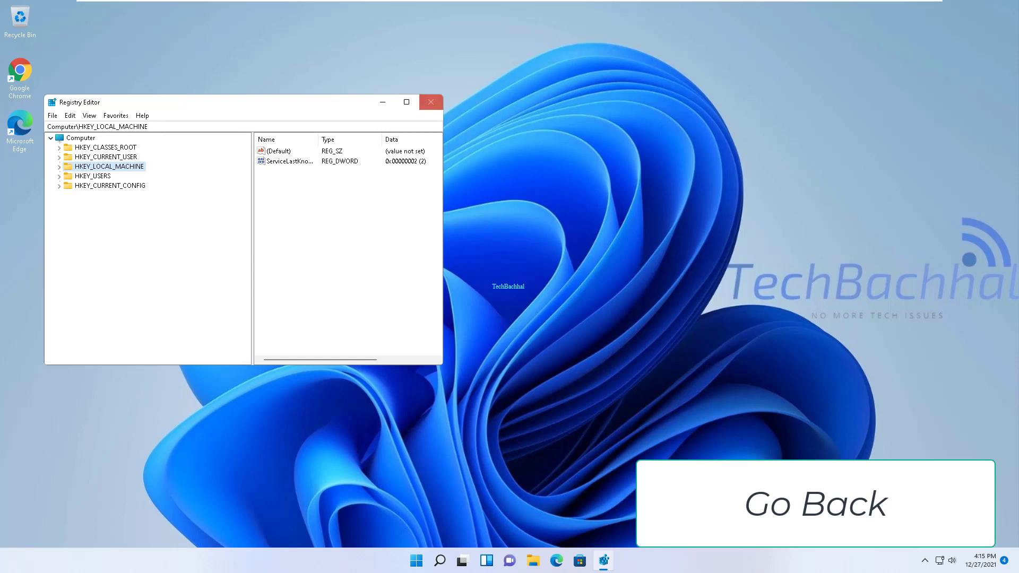
left_click(431, 102)
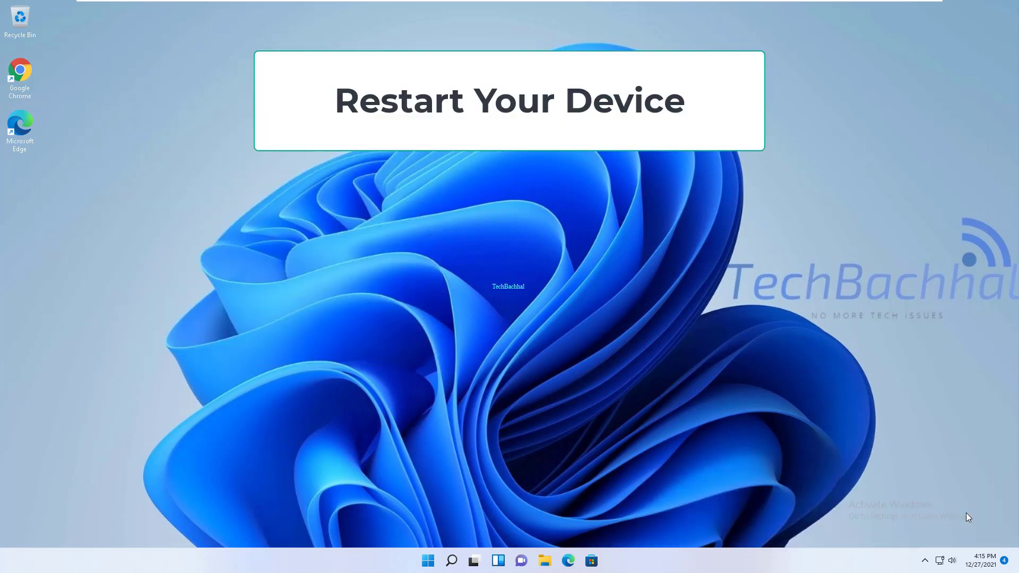
Step: Restart the computer to apply the registry changes
key("super")
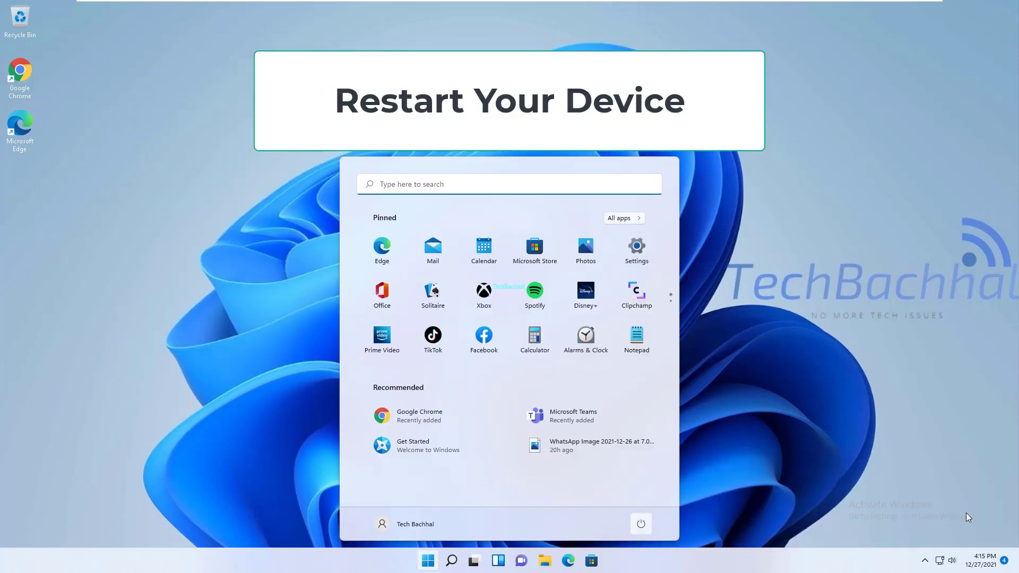
left_click(641, 524)
left_click(641, 500)
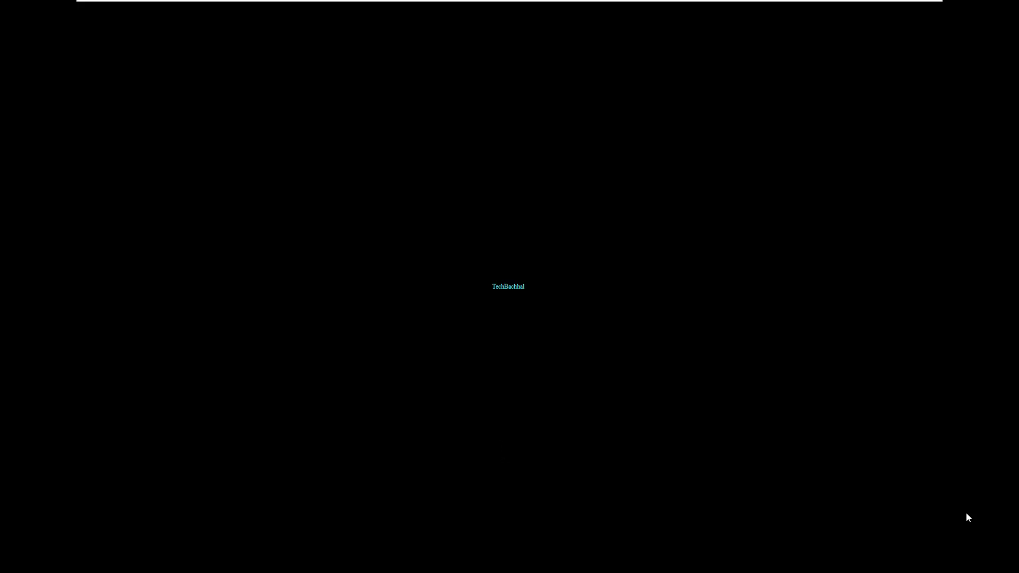
Step: Sign back in to Windows by entering the account password
key("Return")
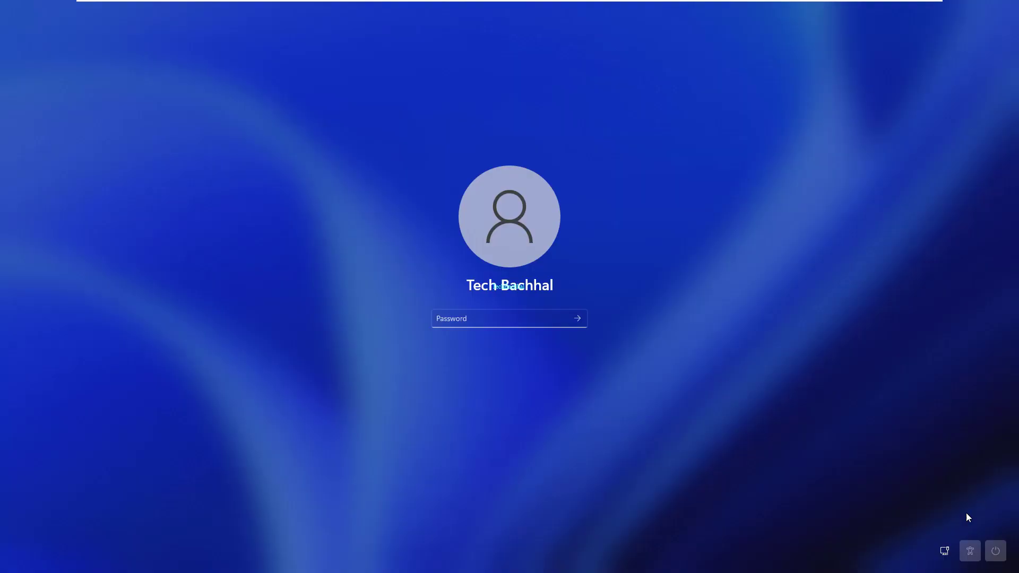
type("••••")
key("Return")
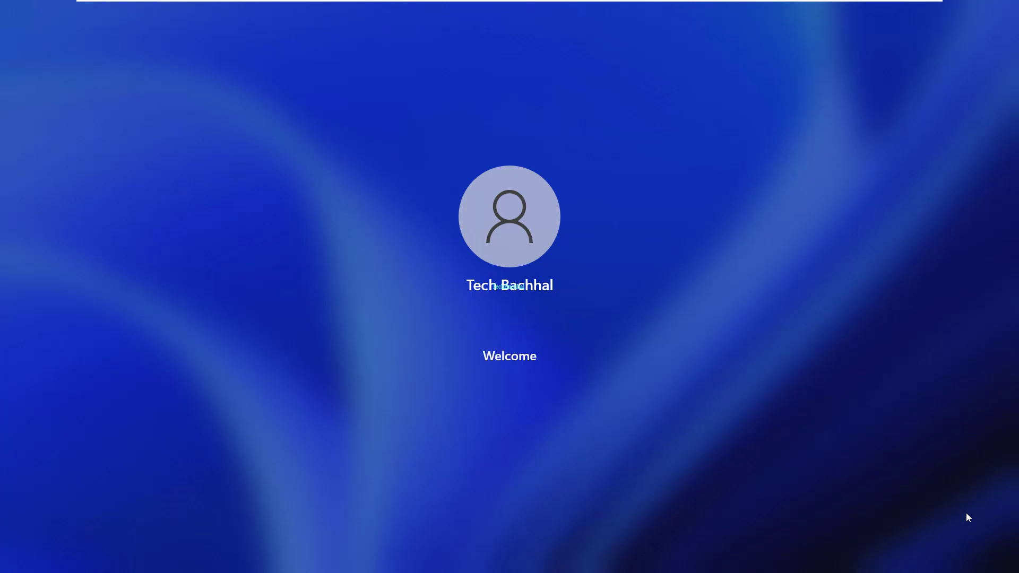